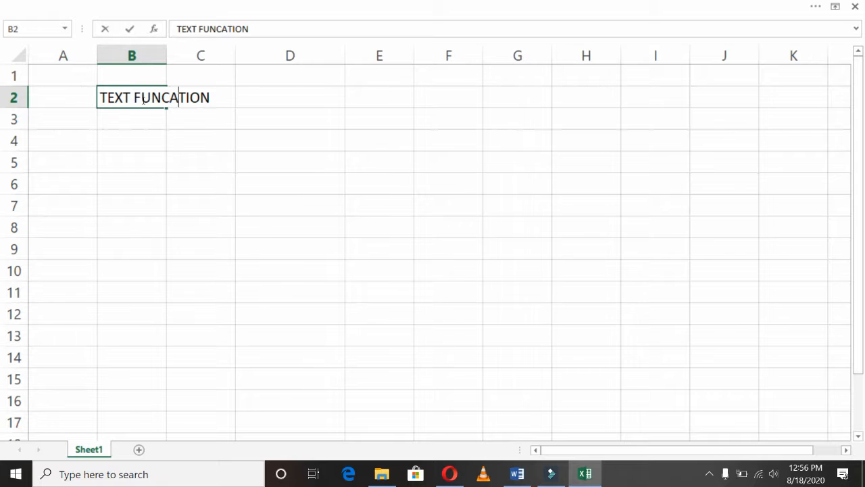
pyautogui.press('Right')
pyautogui.press('Right')
# - Remove the extra A from FUNCATION in B2 so the title reads TEXT FUNCTION
pyautogui.press('Return')
pyautogui.press('Return')
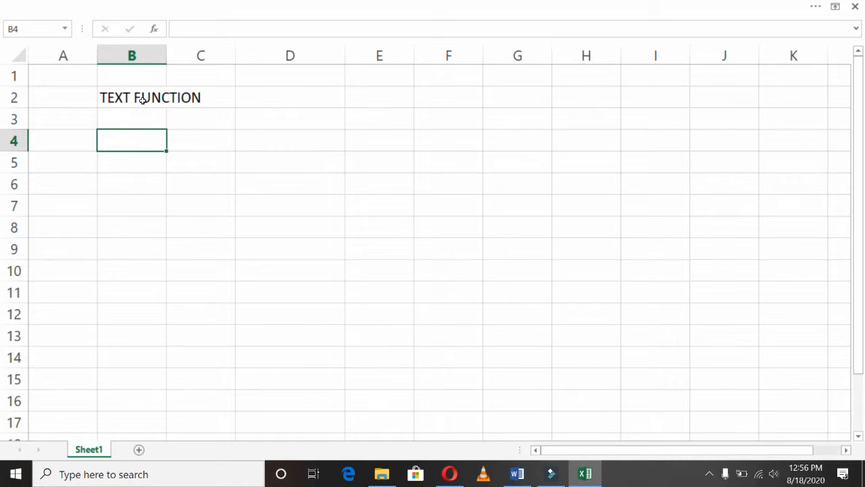
# - Enter a bold FUNCTION NAME header in B4, autofit column B, and put TRIM in B6
pyautogui.write('FUNCTION NAME')
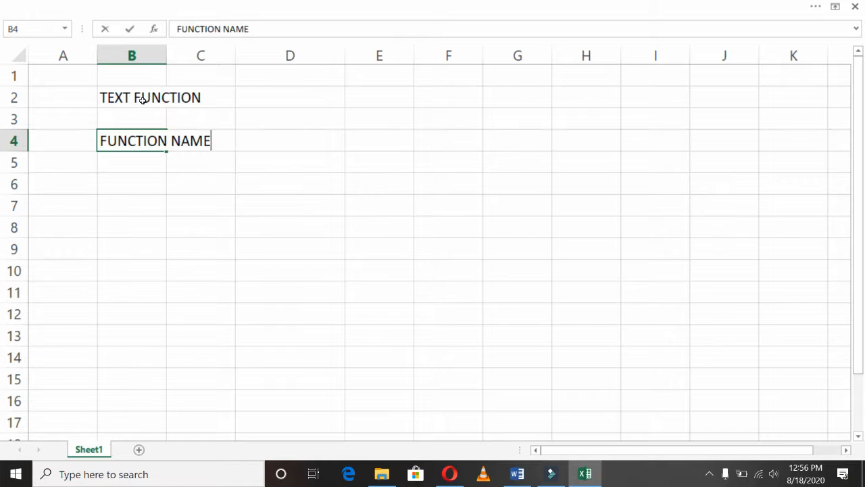
pyautogui.press('Return')
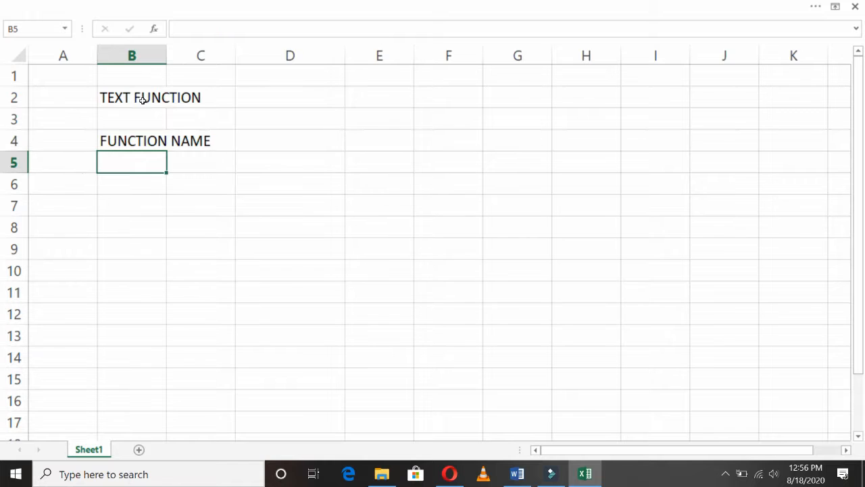
pyautogui.doubleClick(166, 47)
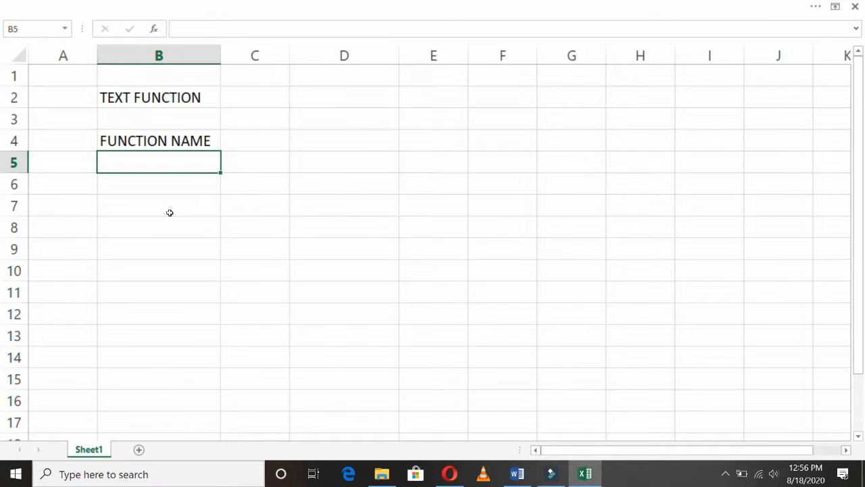
pyautogui.press('Up')
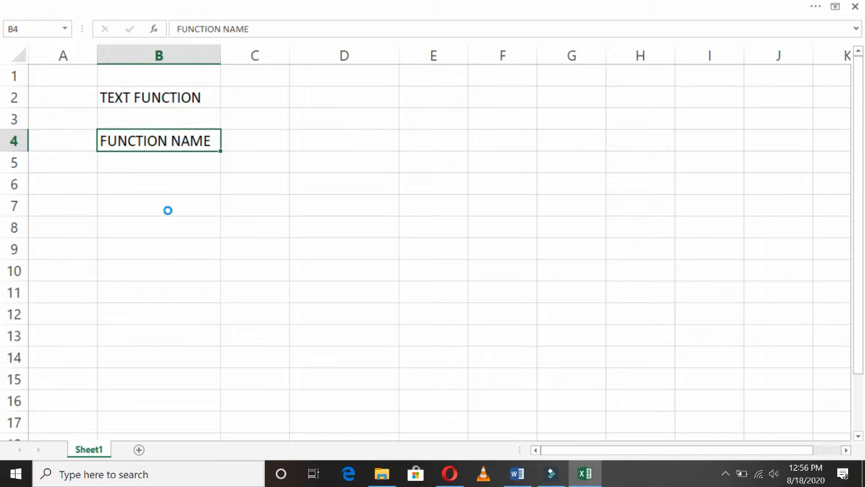
pyautogui.hotkey('ctrl', 'b')
pyautogui.press('Down')
pyautogui.press('Down')
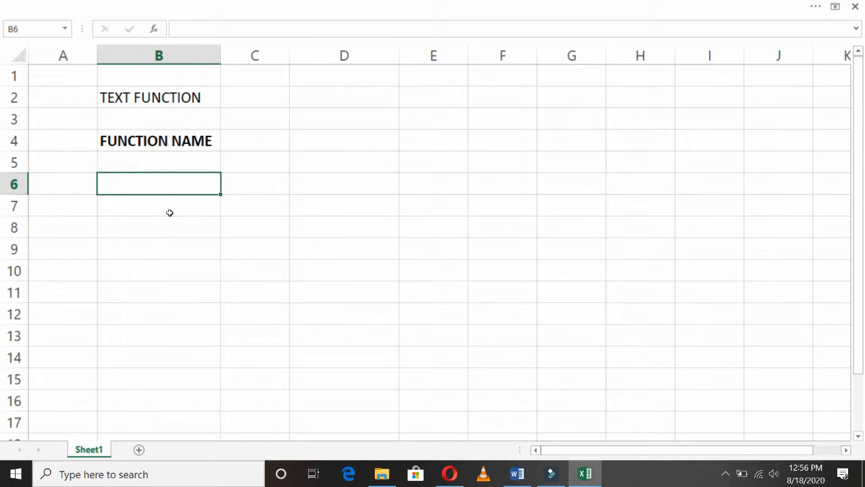
pyautogui.write('TRIM')
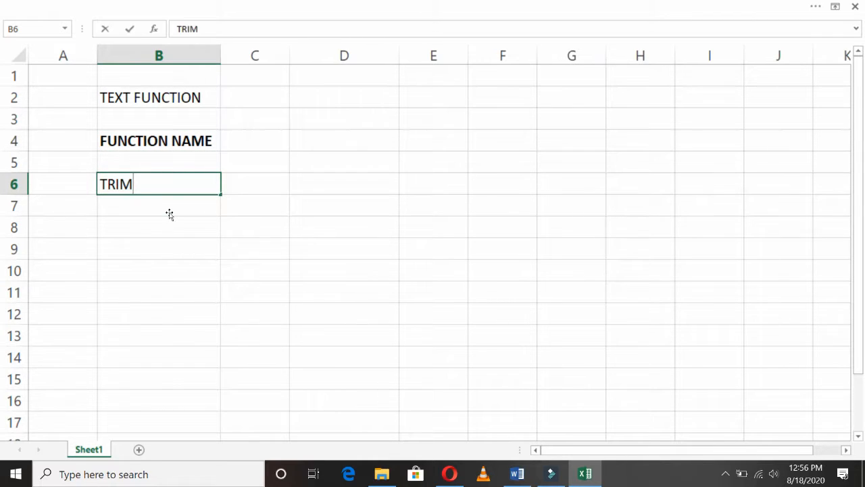
pyautogui.press('Return')
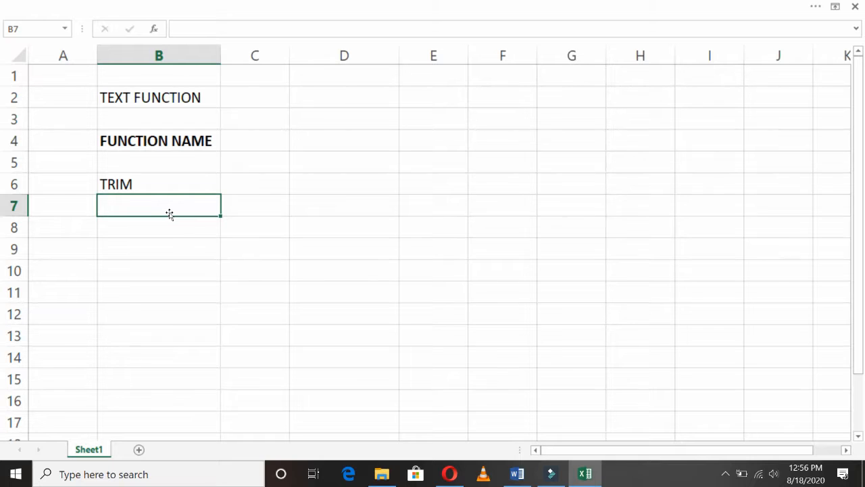
# - Add the header TEXT in cell D4
pyautogui.press('Right')
pyautogui.press('Up')
pyautogui.press('Up')
pyautogui.press('Right')
pyautogui.press('Up')
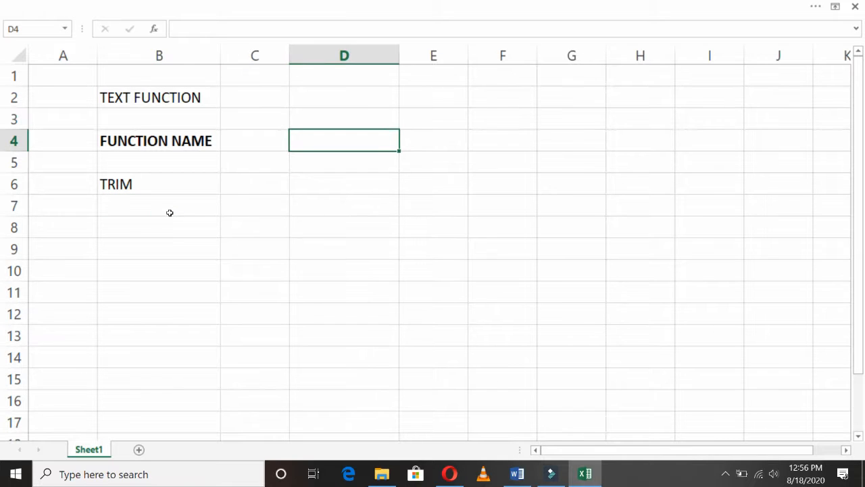
pyautogui.write('TEXT')
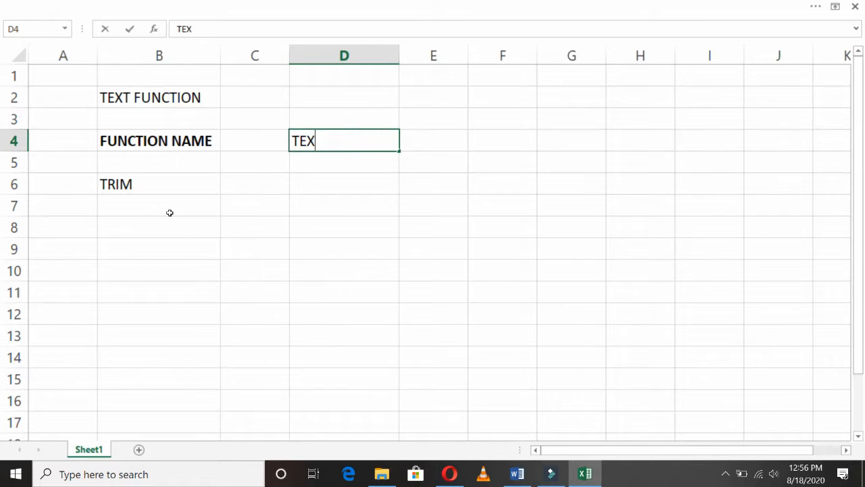
pyautogui.press('Return')
# - Enter PAKISTAN with leading spaces in D6 as the TRIM sample text
pyautogui.press('Down')
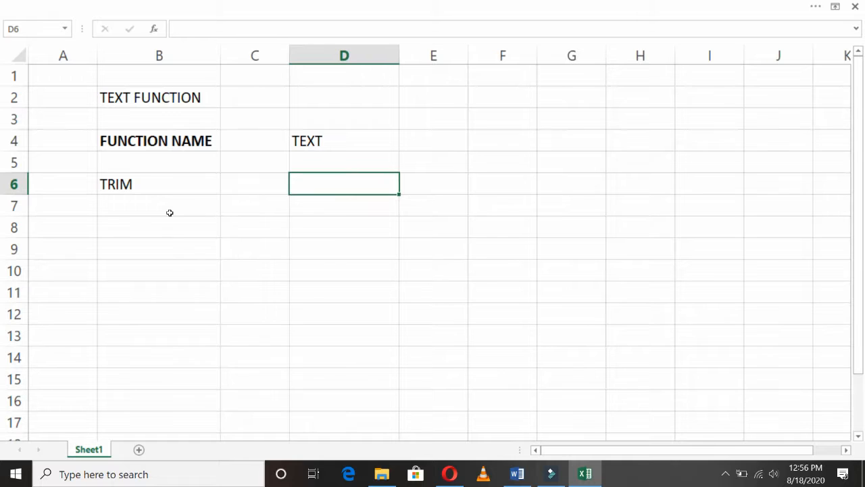
pyautogui.press('F2')
pyautogui.write('PAKISTAN')
pyautogui.press('Return')
pyautogui.press('Up')
pyautogui.press('Up')
pyautogui.press('Up')
# - Widen column F and enter the header FUNCTION IMPLEMENT in F4
pyautogui.press('Right')
pyautogui.press('Right')
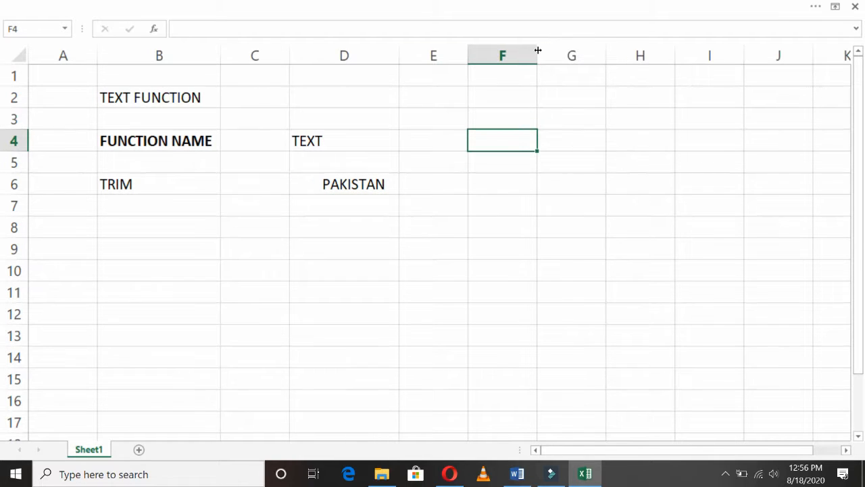
pyautogui.moveTo(534, 52); pyautogui.dragTo(631, 49)
pyautogui.write('FU')
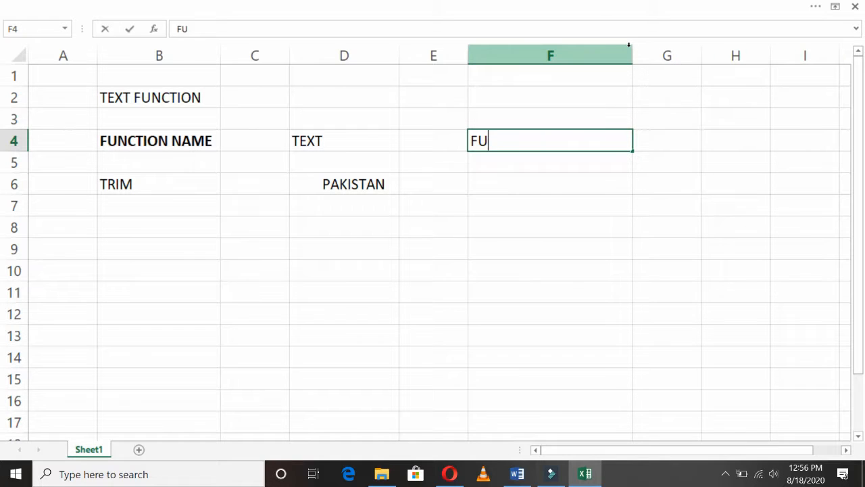
pyautogui.write('NCTION IMPLEMENT')
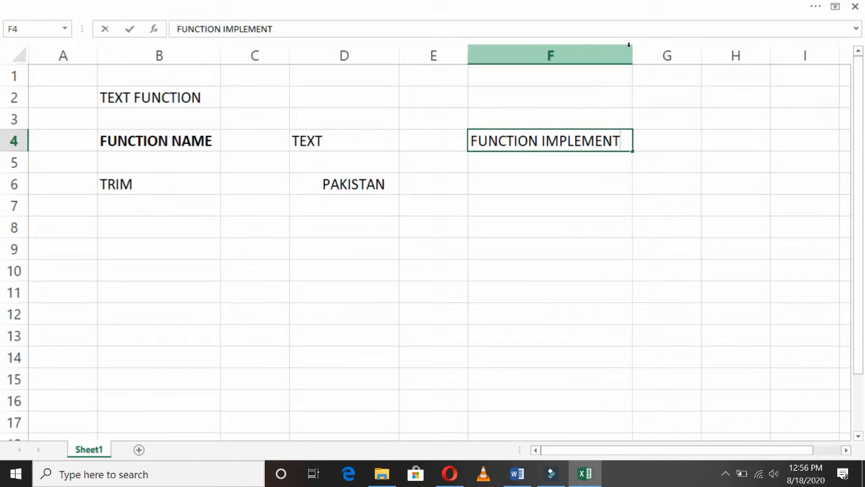
pyautogui.press('Return')
pyautogui.press('Return')
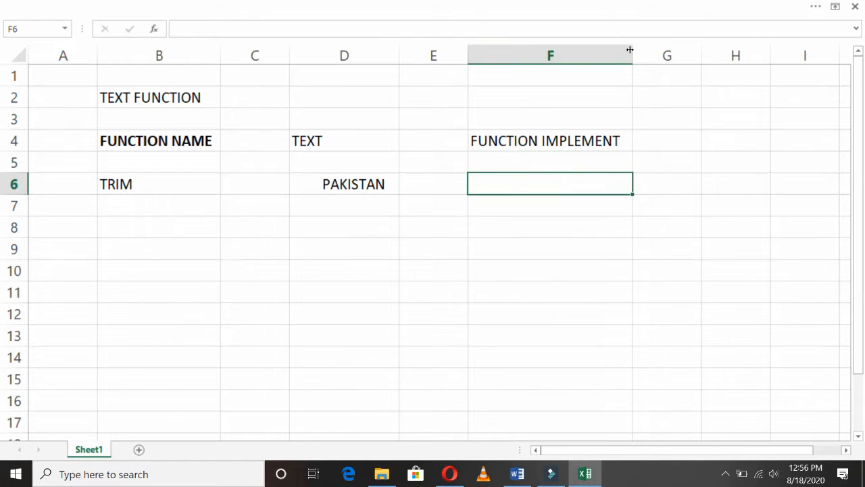
# - Enter =TRIM(D6) in F6 to return PAKISTAN without its leading spaces
pyautogui.write('=')
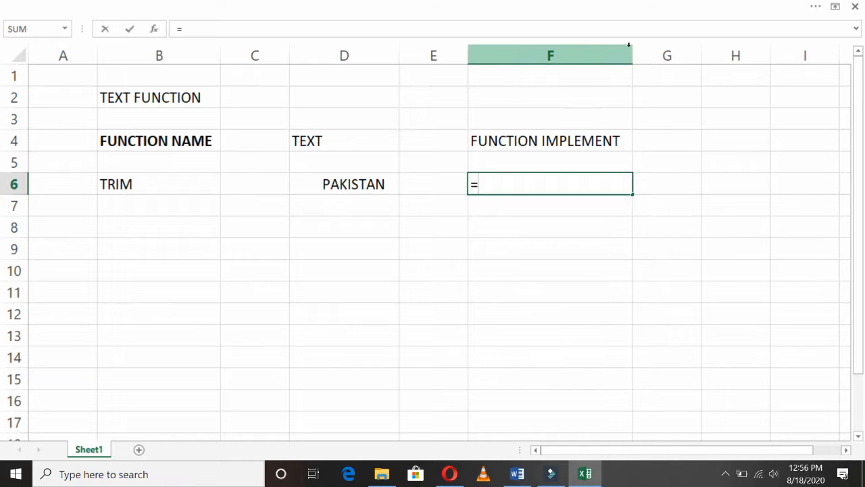
pyautogui.write('TRIM(')
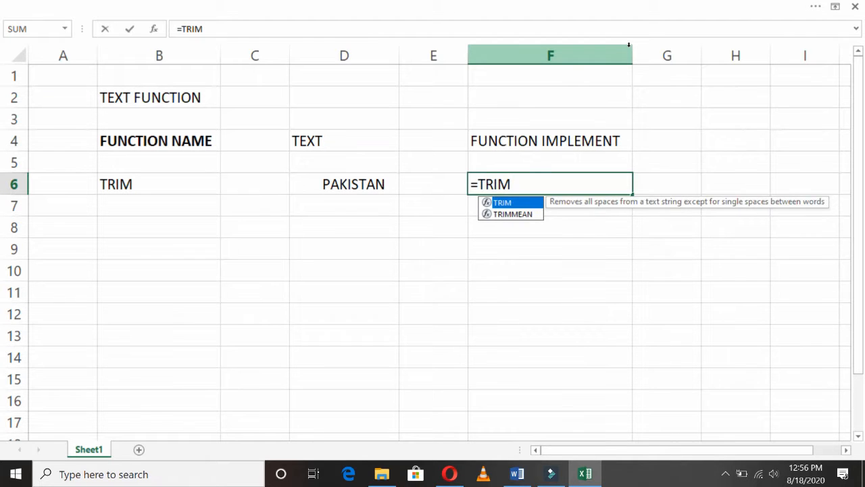
pyautogui.click(352, 184)
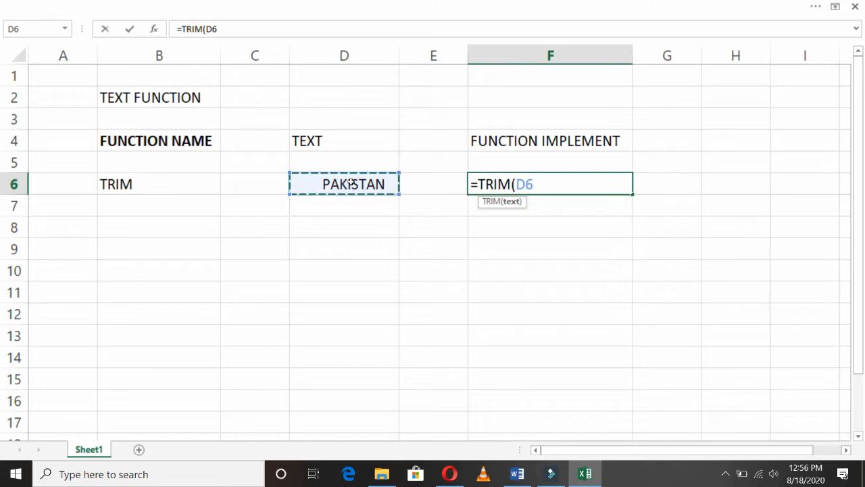
pyautogui.write(')')
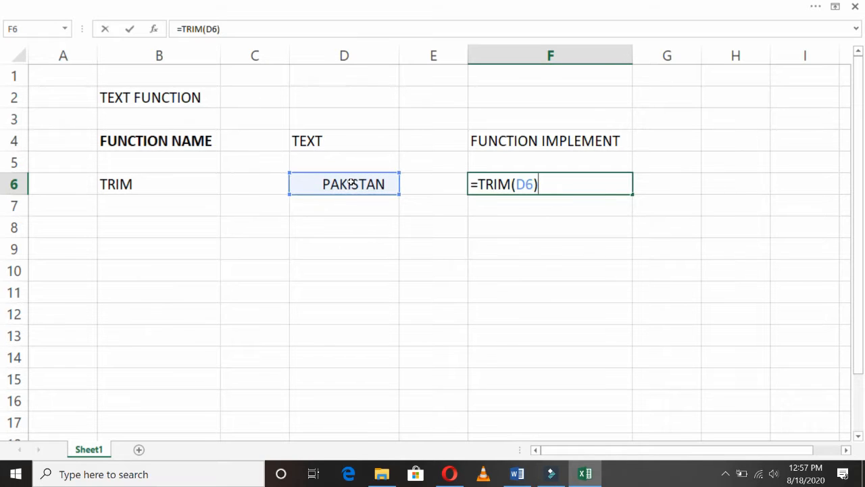
pyautogui.press('Return')
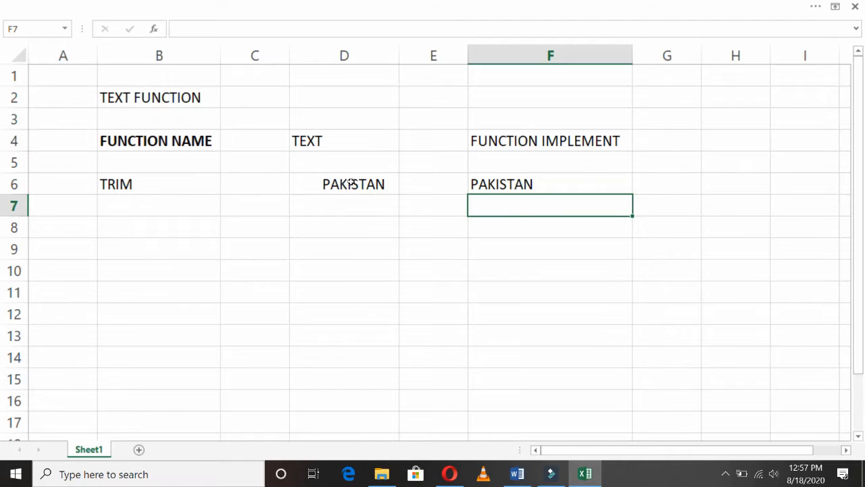
pyautogui.press('Left')
pyautogui.press('Left')
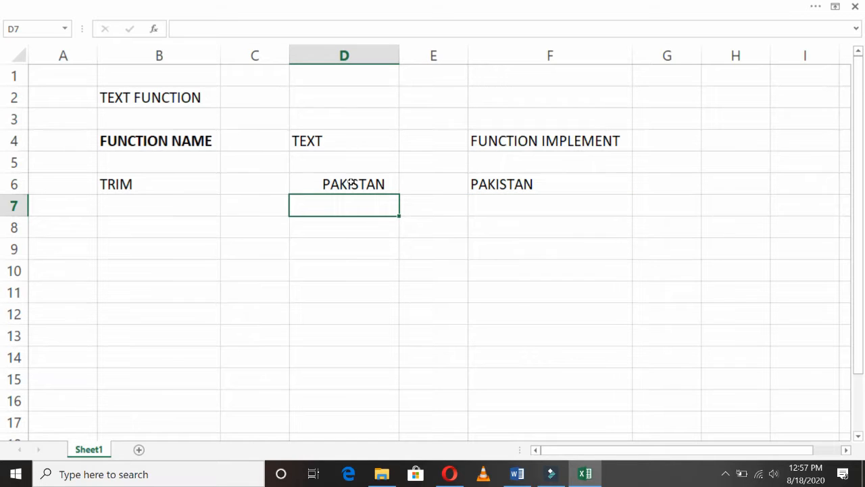
pyautogui.press('Up')
pyautogui.press('Up')
pyautogui.press('Up')
pyautogui.press('Left')
# - Add the header EXAPMLES in C4 and autofit column C
pyautogui.write('EXAPMLE')
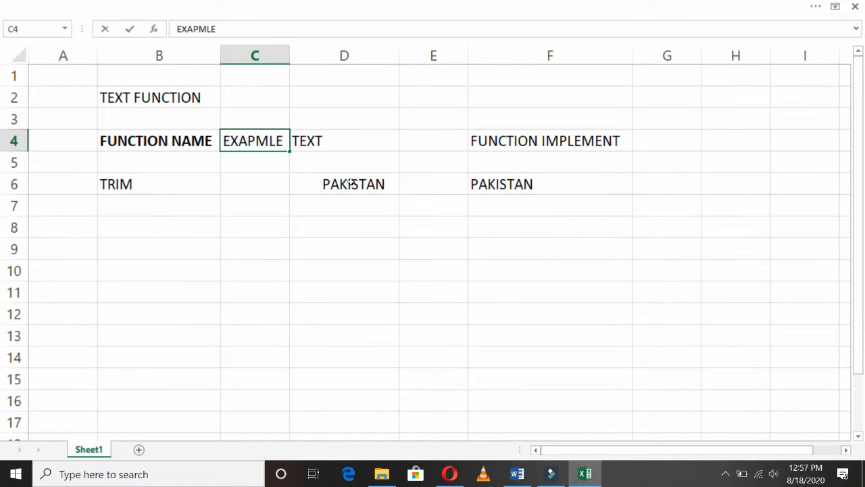
pyautogui.write(' # 1')
pyautogui.press('Return')
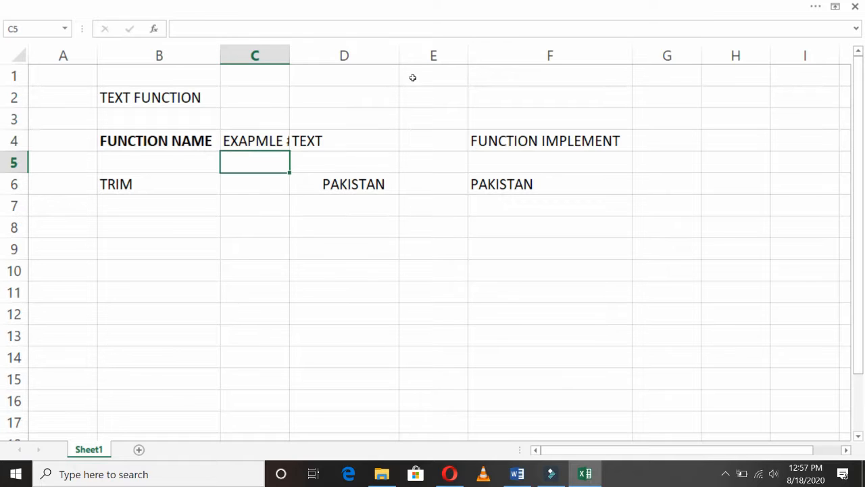
pyautogui.doubleClick(289, 51)
pyautogui.doubleClick(301, 140)
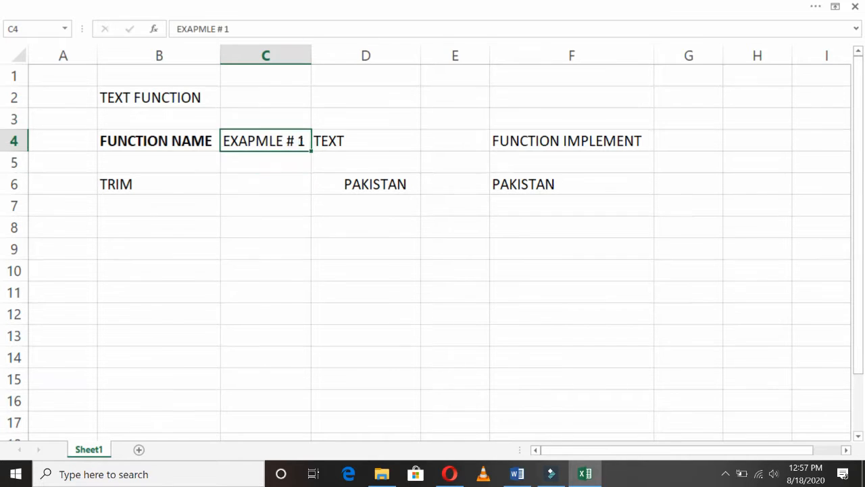
pyautogui.press('BackSpace')
pyautogui.press('BackSpace')
pyautogui.press('BackSpace')
pyautogui.press('BackSpace')
pyautogui.write('S')
pyautogui.press('Return')
pyautogui.press('Return')
# - Number the examples 1 and 2 in C6 and C7
pyautogui.write('1')
pyautogui.press('Return')
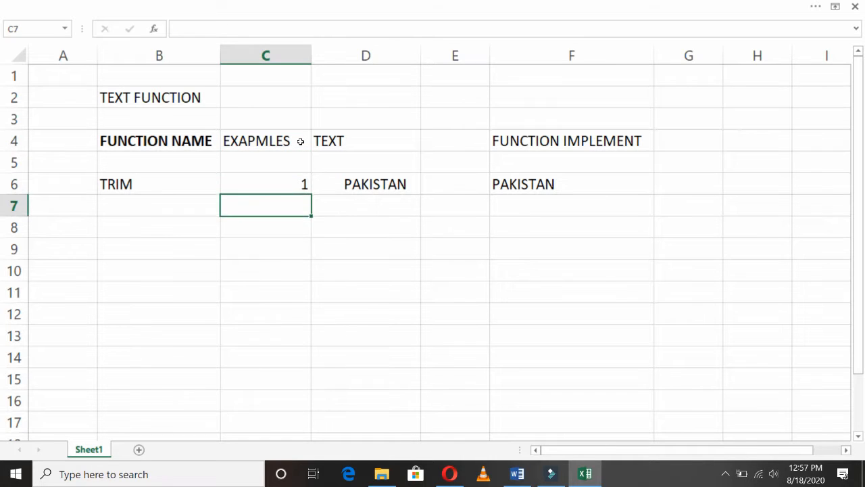
pyautogui.write('2')
pyautogui.press('Return')
pyautogui.press('Up')
pyautogui.press('Right')
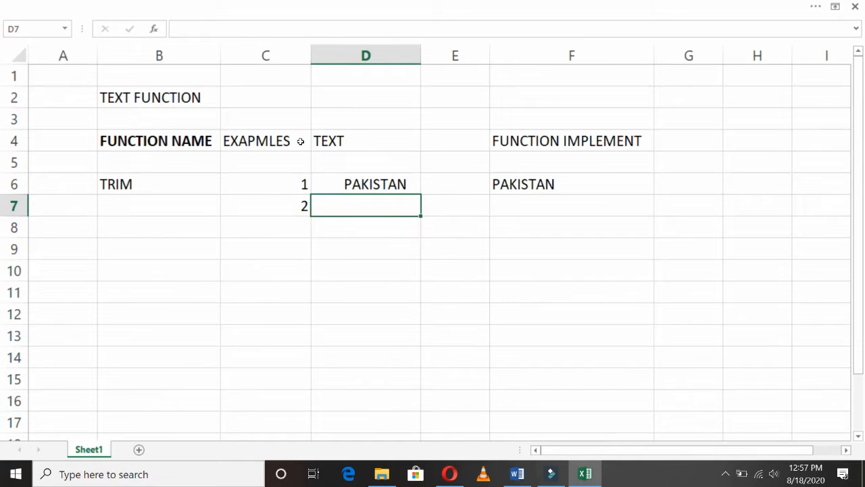
# - Enter PAKISTAN ZINDA BAD in D7, padded with extra spaces before ZINDA
pyautogui.write('PAKISTAN ZINDA')
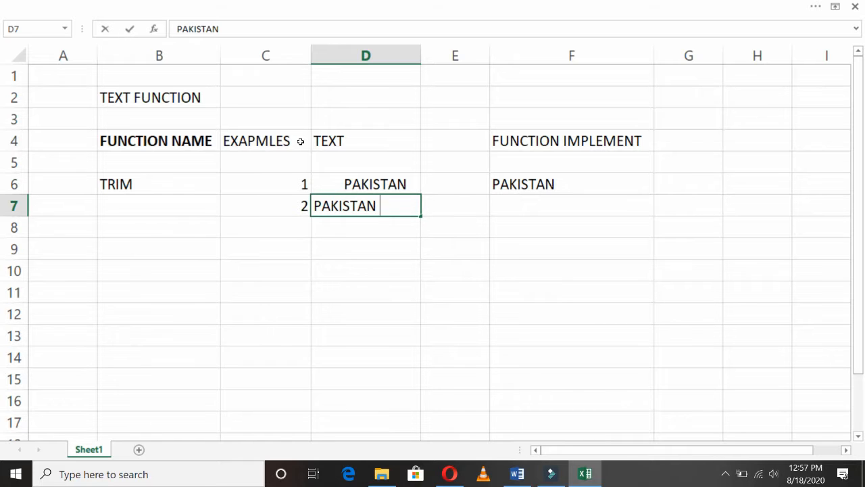
pyautogui.write(' BAD')
pyautogui.press('Return')
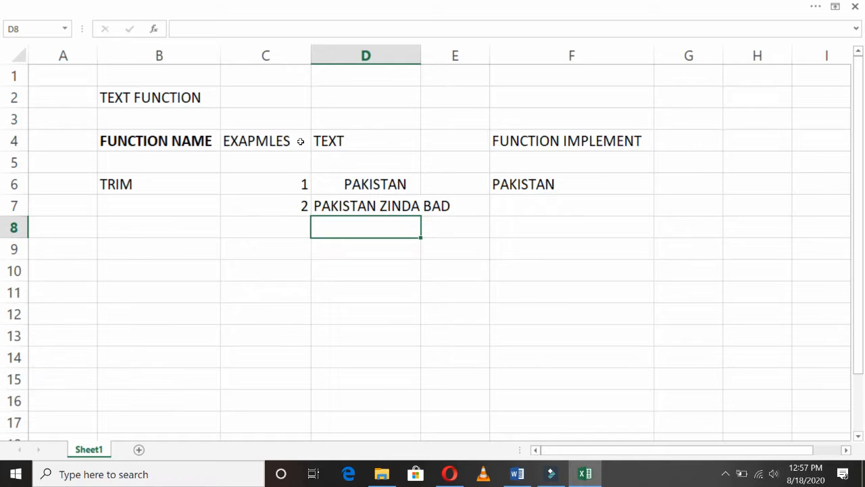
pyautogui.press('Up')
pyautogui.press('F2')
pyautogui.press('Left')
pyautogui.press('Left')
pyautogui.press('Left')
pyautogui.press('Left')
pyautogui.press('Left')
pyautogui.press('Left')
pyautogui.press('Left')
pyautogui.press('Left')
pyautogui.press('Left')
pyautogui.press('Left')
pyautogui.press('Left')
pyautogui.press('Right')
pyautogui.press('Right')
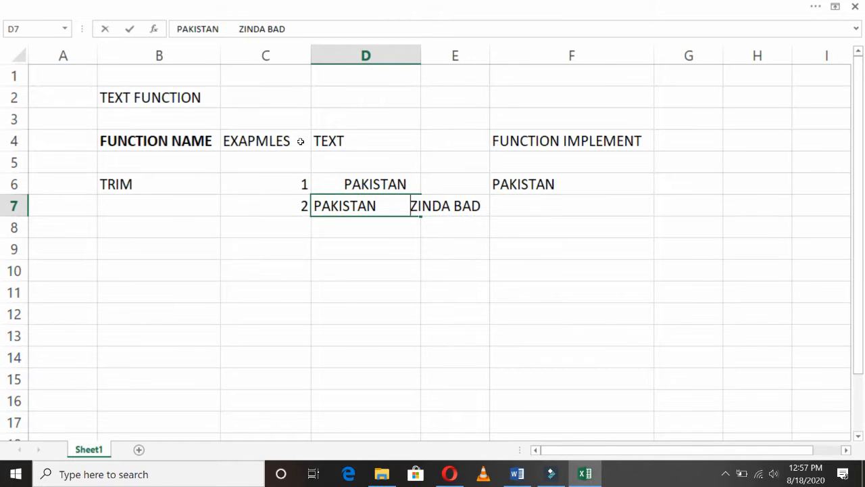
pyautogui.press('Return')
pyautogui.press('Up')
pyautogui.press('Right')
pyautogui.press('Right')
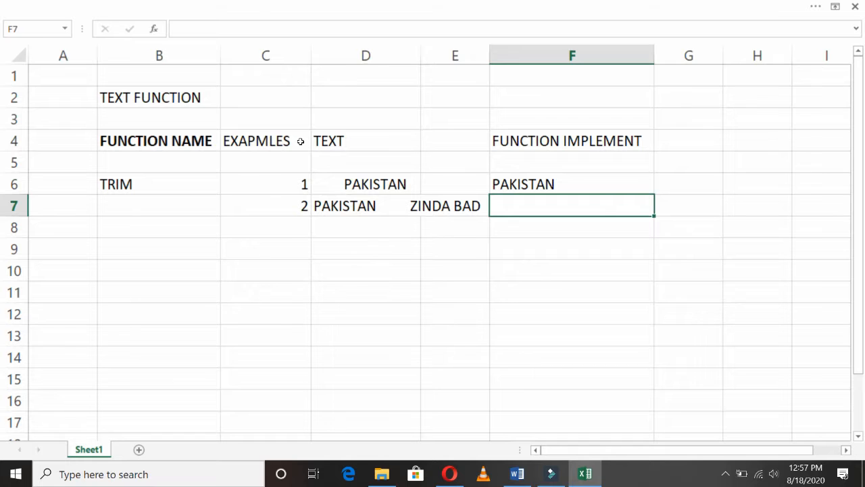
# - Enter =TRIM(D7) in F7 so it returns PAKISTAN ZINDA BAD with single spaces
pyautogui.write('=TRIM')
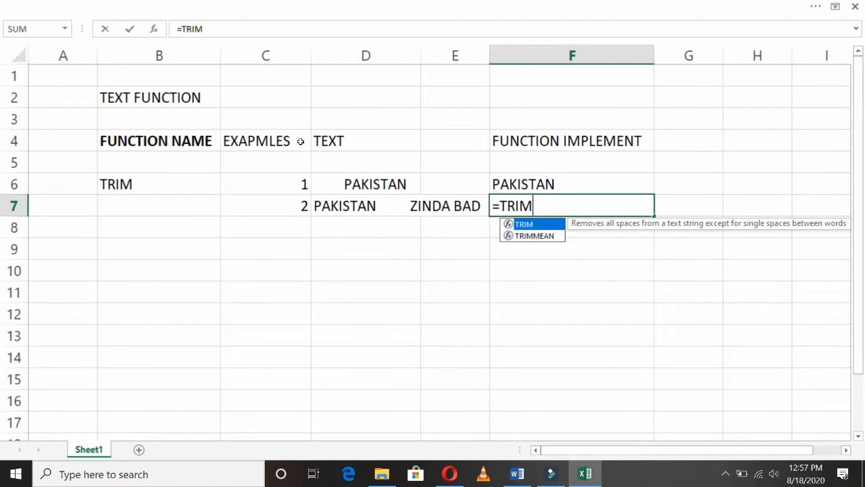
pyautogui.write('(')
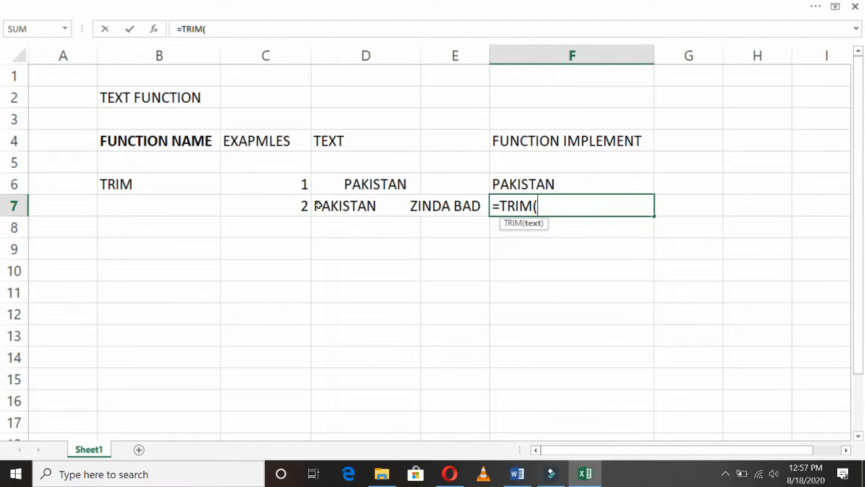
pyautogui.click(344, 206)
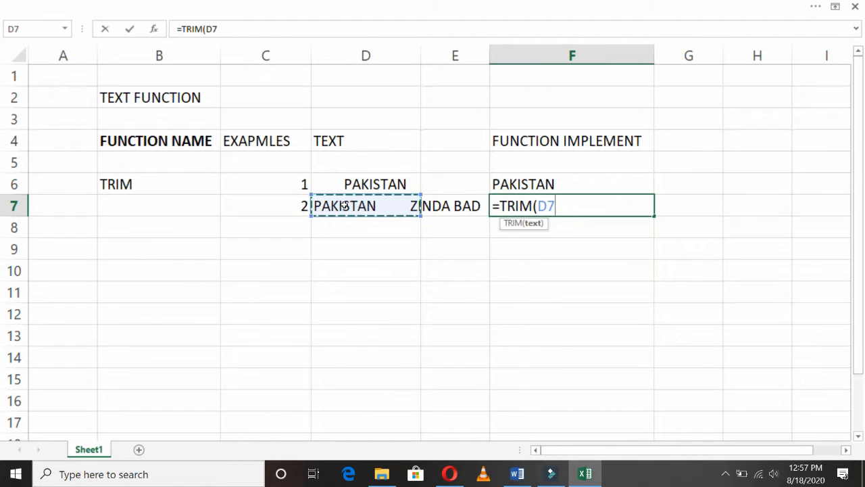
pyautogui.press('Return')
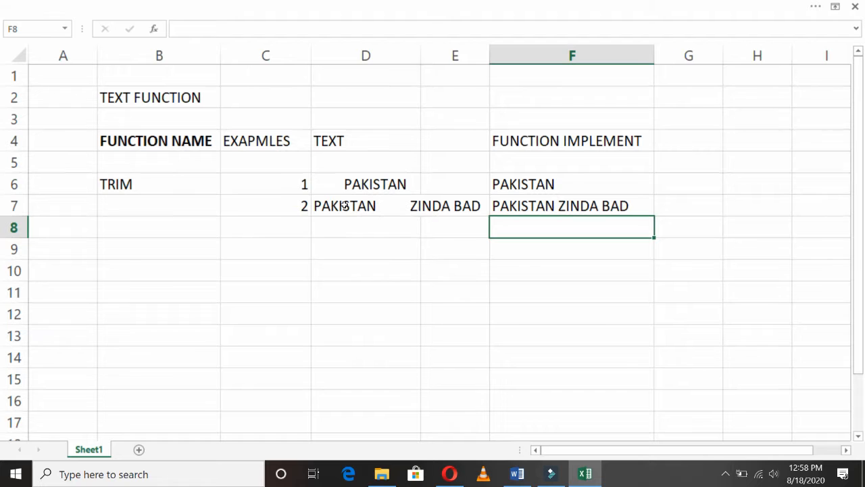
pyautogui.press('Up')
pyautogui.press('Right')
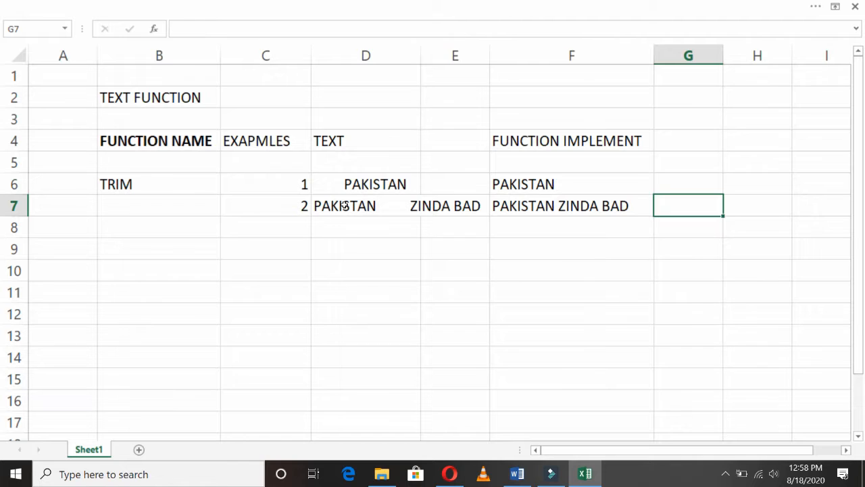
# - Number the functions in column A: 1 in A6 and 2 in A10
pyautogui.press('Left')
pyautogui.press('Left')
pyautogui.press('Left')
pyautogui.press('Left')
pyautogui.press('Left')
pyautogui.press('Left')
pyautogui.press('Down')
pyautogui.press('Right')
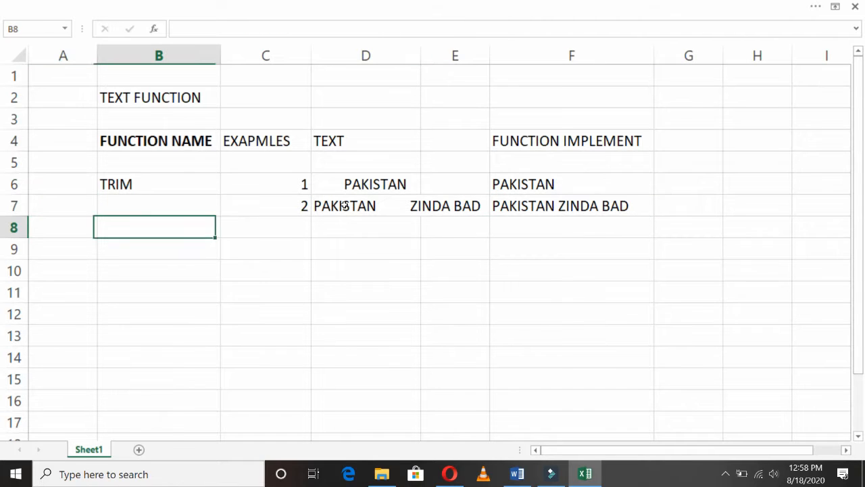
pyautogui.press('Down')
pyautogui.press('Left')
pyautogui.press('Up')
pyautogui.press('Up')
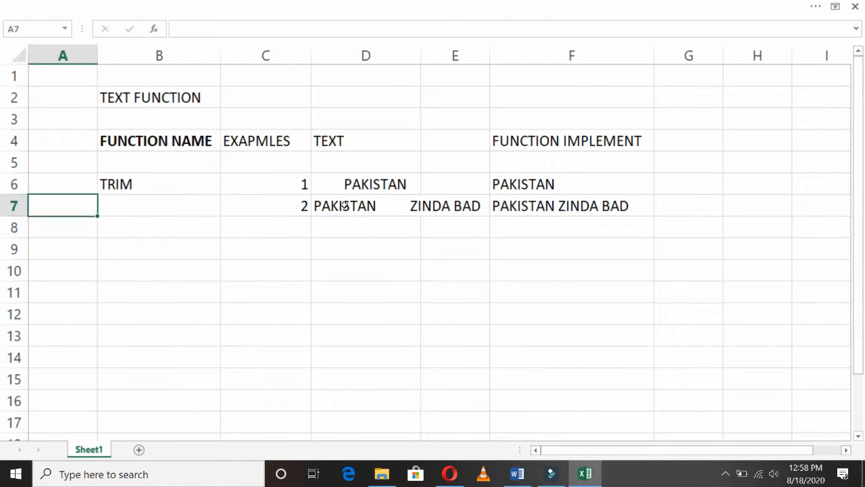
pyautogui.press('Up')
pyautogui.write('1')
pyautogui.press('Return')
pyautogui.press('Down')
pyautogui.press('Down')
pyautogui.press('Down')
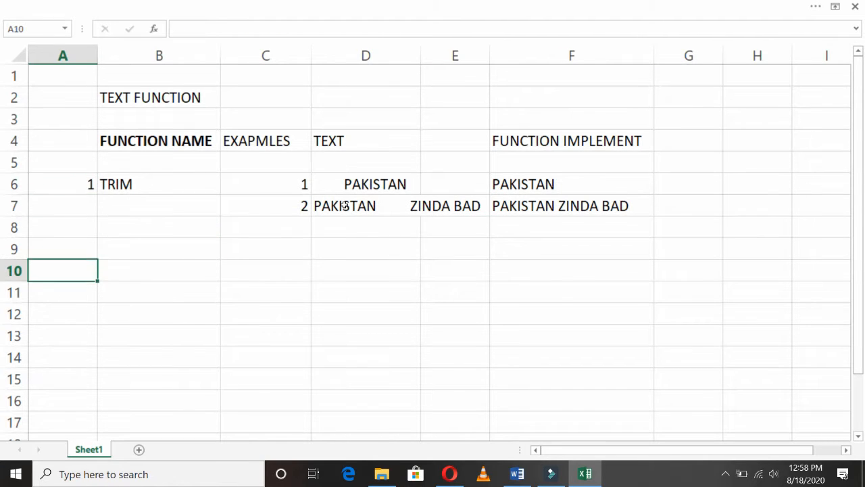
pyautogui.write('2')
pyautogui.press('Return')
# - Enter PROPER in B10 with example number 1 in C10
pyautogui.press('Up')
pyautogui.press('Right')
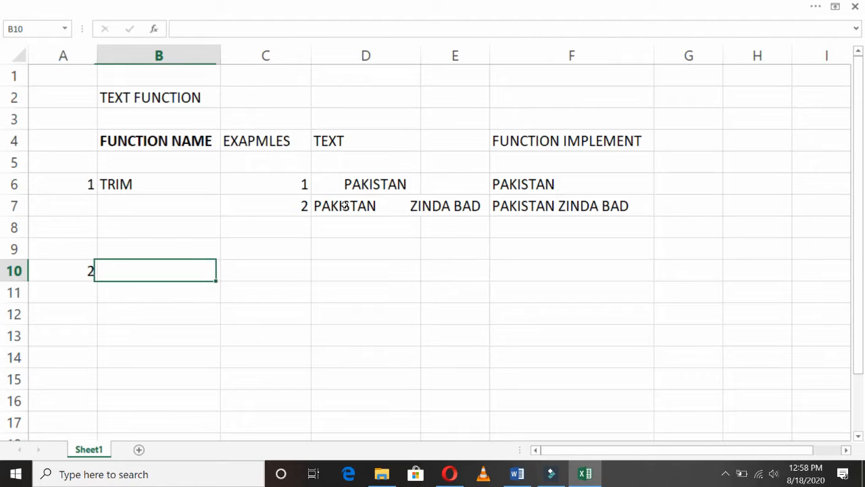
pyautogui.write('PROPER')
pyautogui.press('Return')
pyautogui.press('Up')
pyautogui.press('Right')
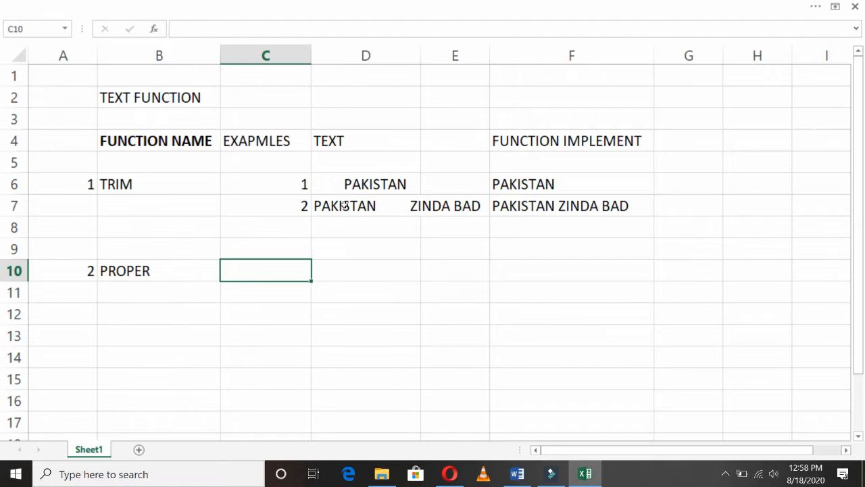
pyautogui.write('1')
pyautogui.press('Tab')
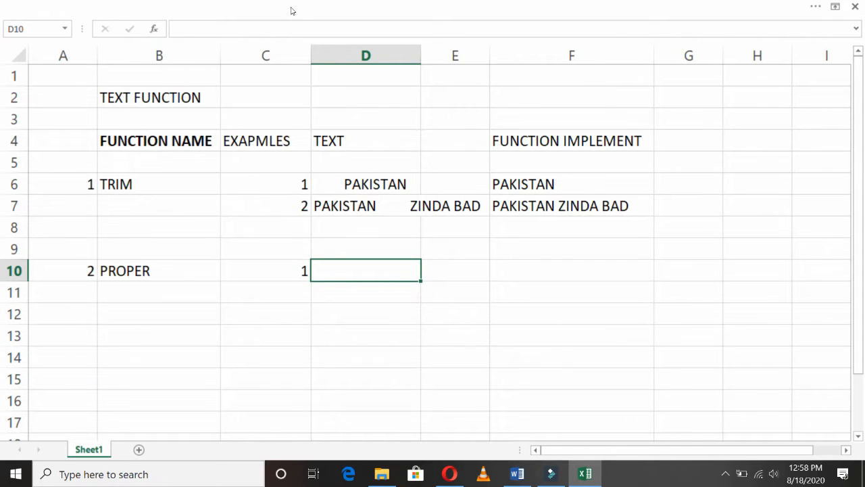
# - Narrow column C and center-align the example numbers in C6:C10
pyautogui.moveTo(311, 50); pyautogui.dragTo(298, 50)
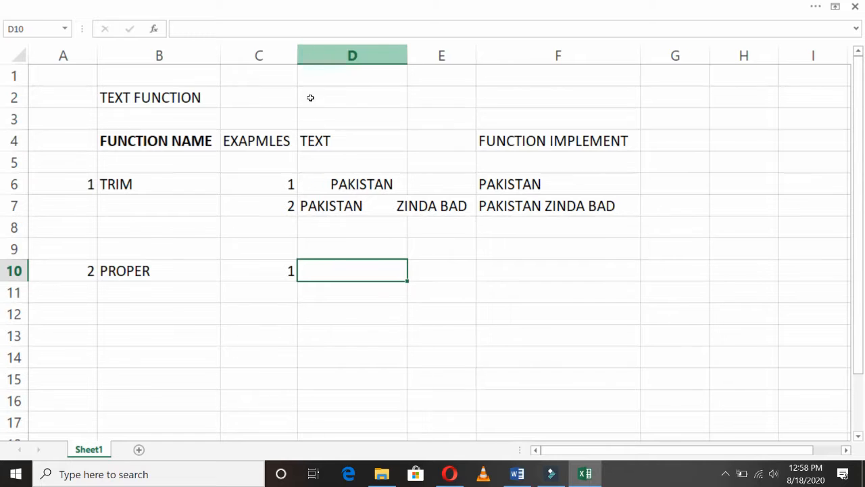
pyautogui.click(285, 182)
pyautogui.moveTo(285, 182); pyautogui.dragTo(283, 270)
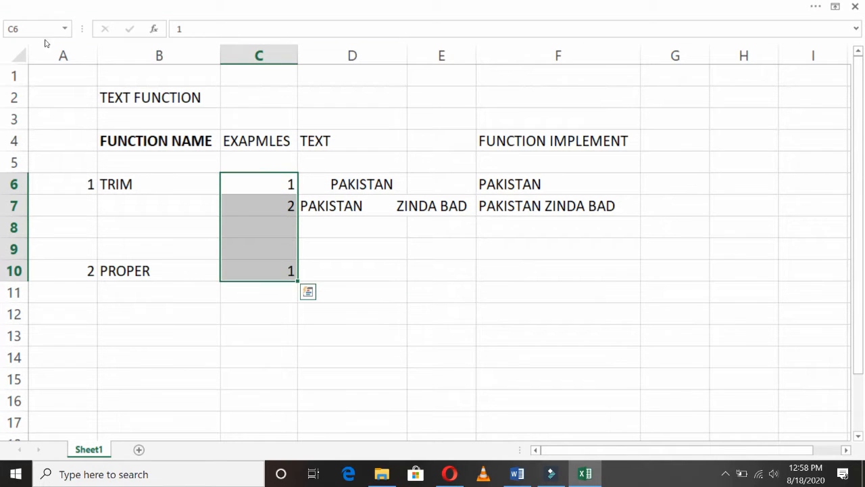
pyautogui.press('super')
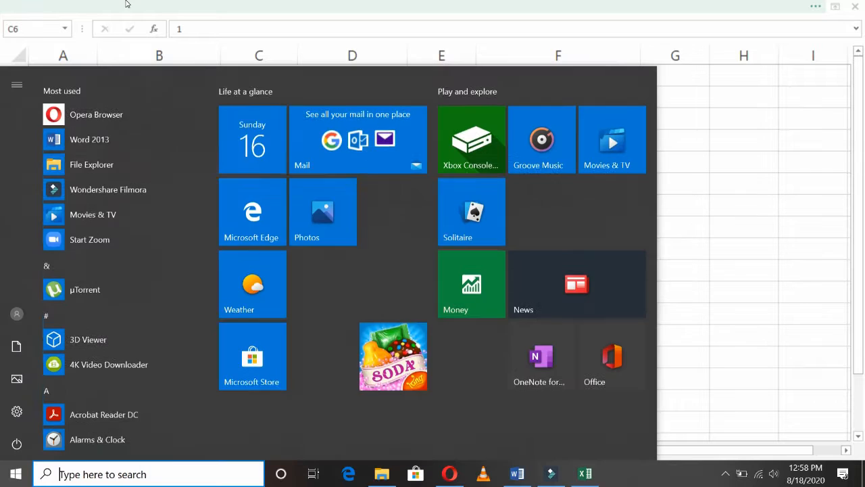
pyautogui.click(816, 204)
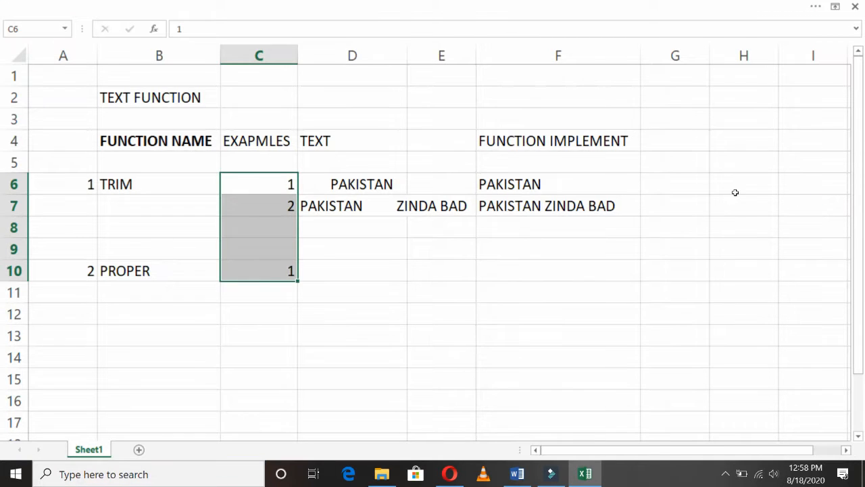
pyautogui.press('alt')
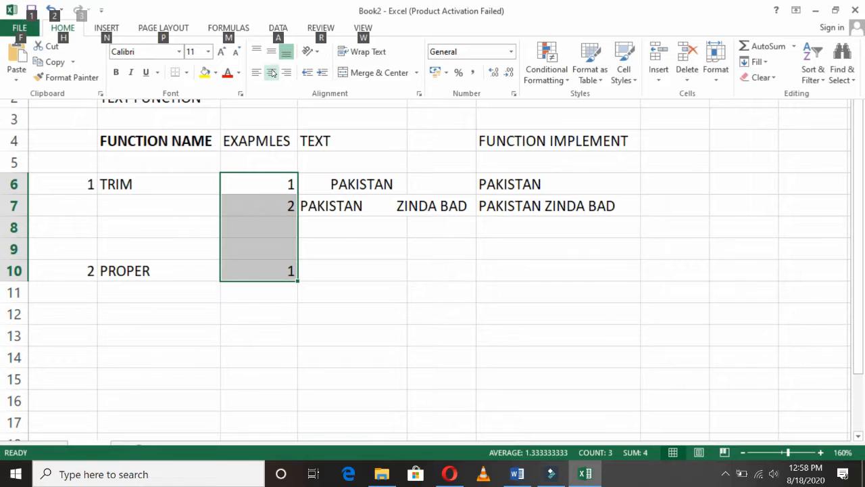
pyautogui.click(272, 72)
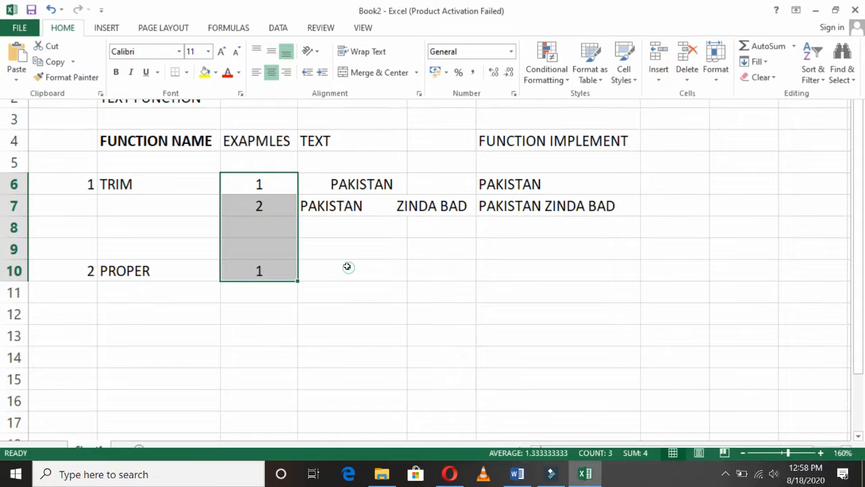
pyautogui.click(348, 267)
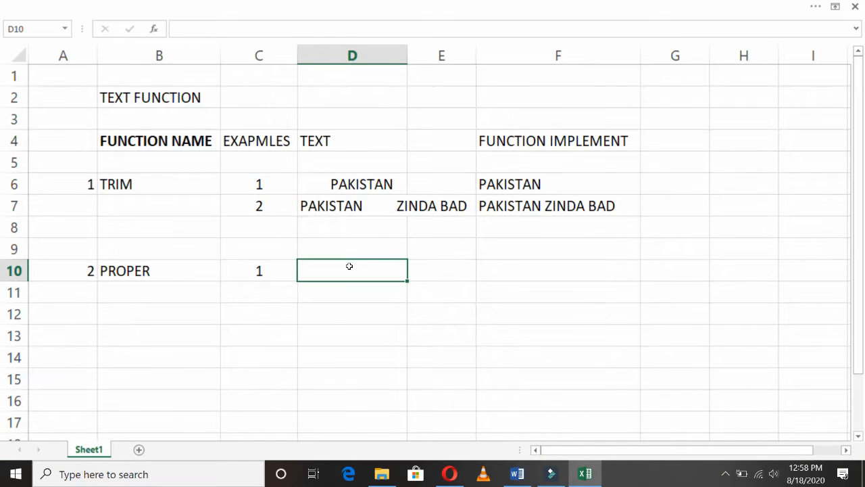
# - Copy PAKISTAN from D6 into D10 and delete its leading spaces
pyautogui.press('Up')
pyautogui.press('Up')
pyautogui.press('Up')
pyautogui.press('Up')
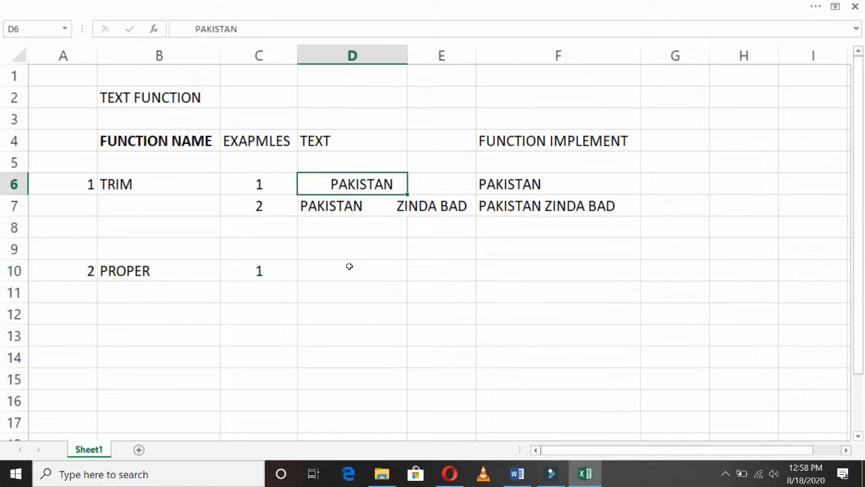
pyautogui.hotkey('ctrl', 'c')
pyautogui.press('Down')
pyautogui.press('Down')
pyautogui.press('Down')
pyautogui.press('Down')
pyautogui.press('Return')
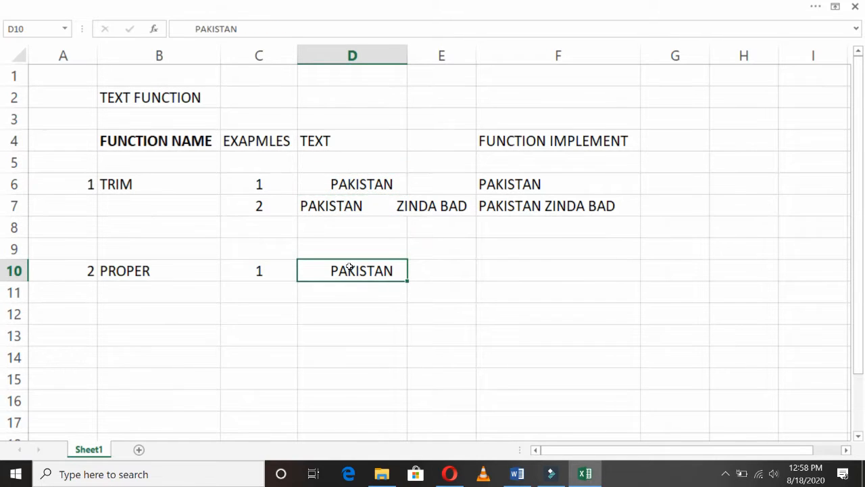
pyautogui.press('F2')
pyautogui.press('Left')
pyautogui.press('Left')
pyautogui.press('Left')
pyautogui.press('Left')
pyautogui.press('Left')
pyautogui.press('Left')
pyautogui.press('Left')
pyautogui.press('Left')
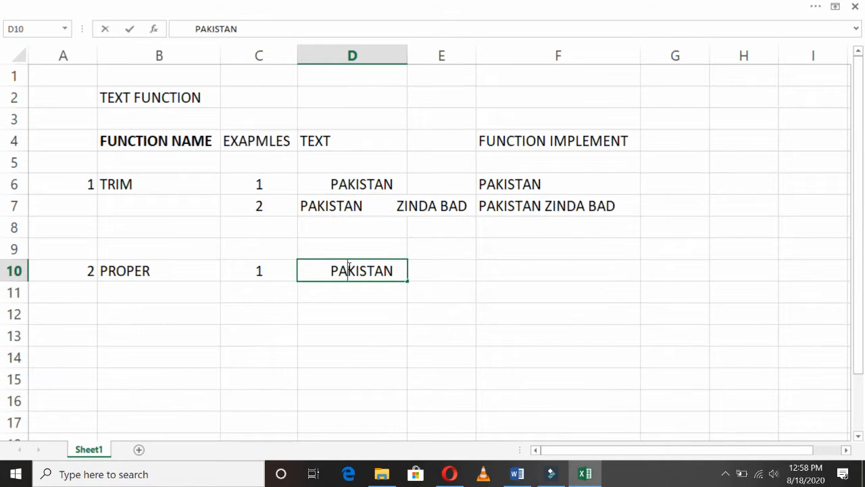
pyautogui.press('BackSpace')
pyautogui.press('BackSpace')
pyautogui.press('BackSpace')
pyautogui.press('BackSpace')
pyautogui.press('BackSpace')
pyautogui.press('BackSpace')
pyautogui.press('BackSpace')
pyautogui.press('BackSpace')
pyautogui.press('BackSpace')
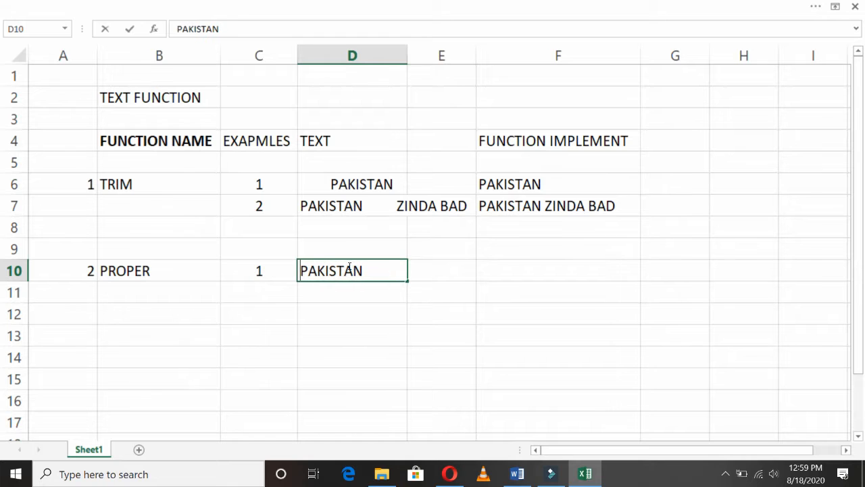
pyautogui.press('Return')
pyautogui.press('Up')
pyautogui.press('Right')
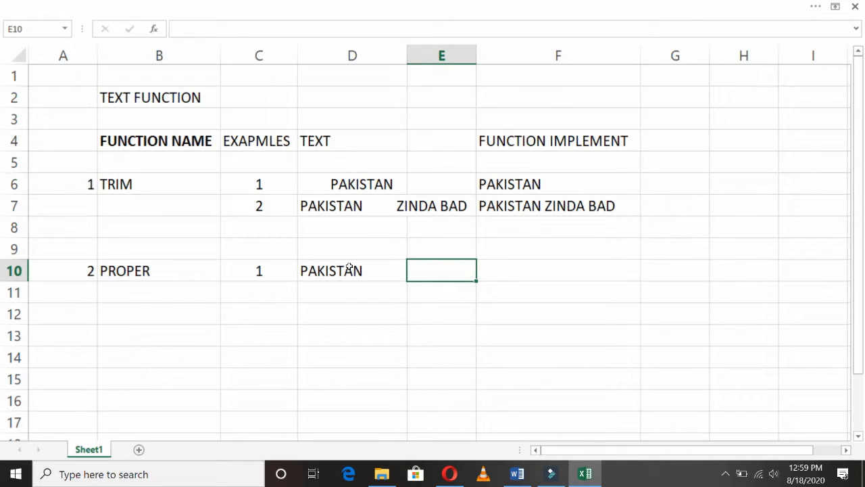
pyautogui.press('Right')
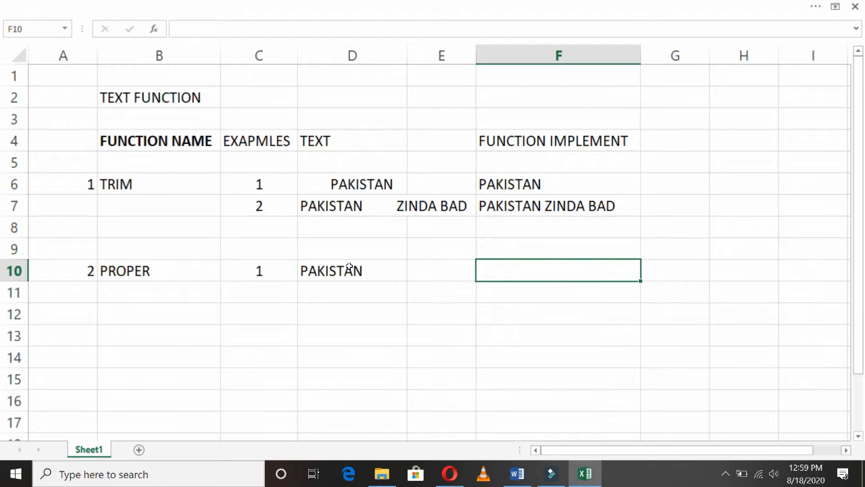
# - Enter =PROPER(D10) in F10 so it returns Pakistan
pyautogui.write('=')
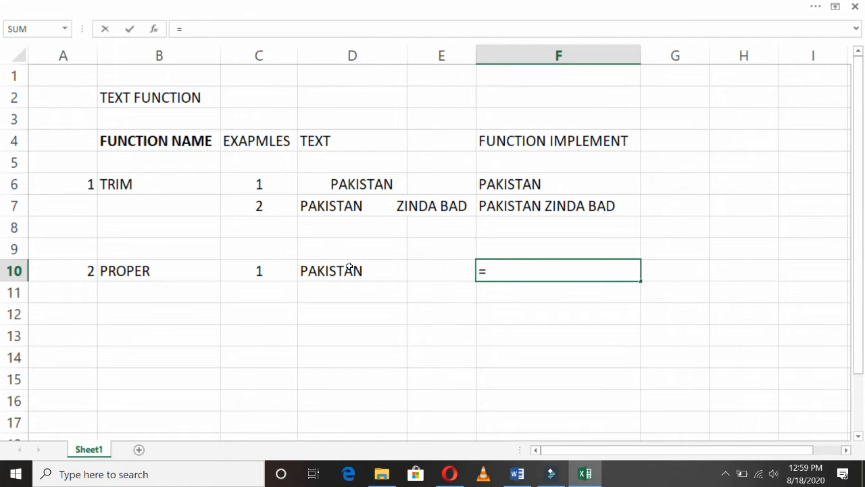
pyautogui.write('PROPER')
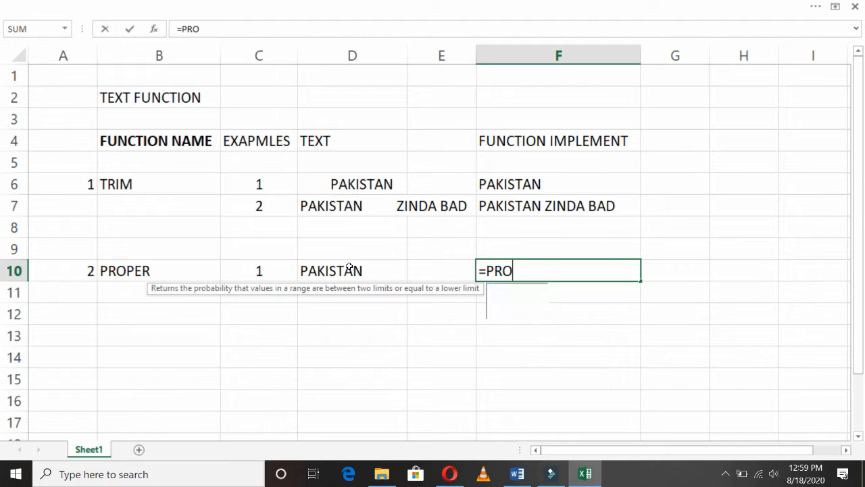
pyautogui.write('(')
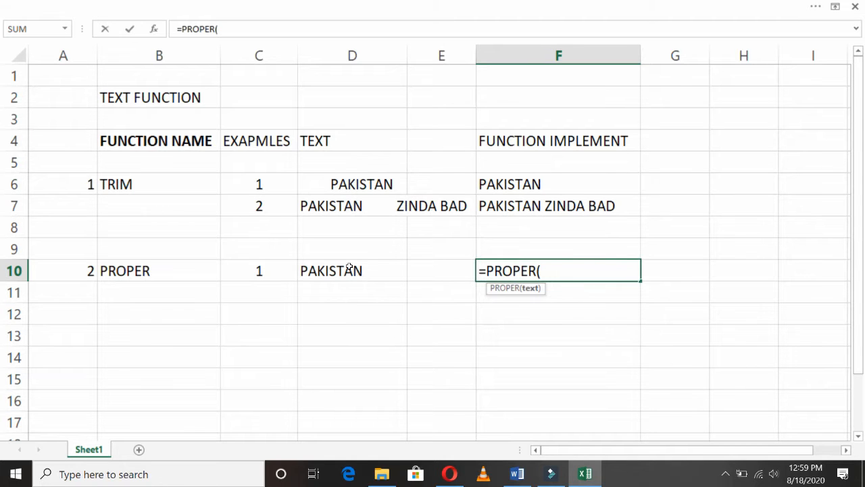
pyautogui.click(349, 270)
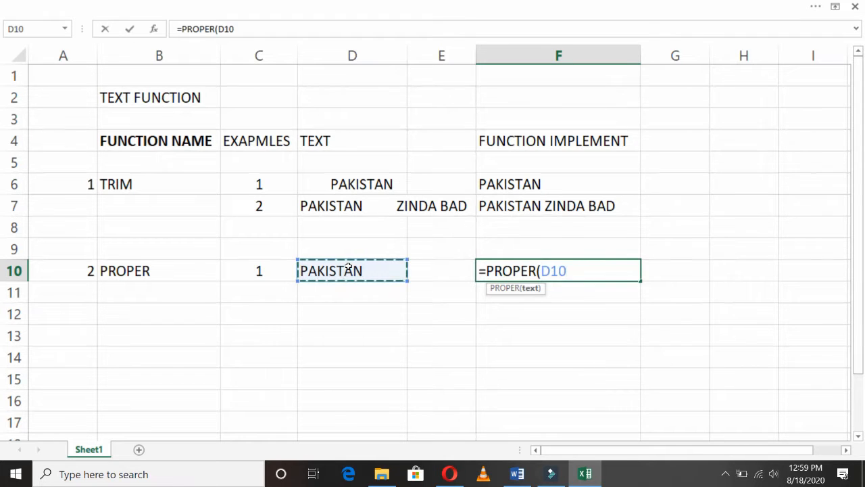
pyautogui.write(')')
pyautogui.press('Return')
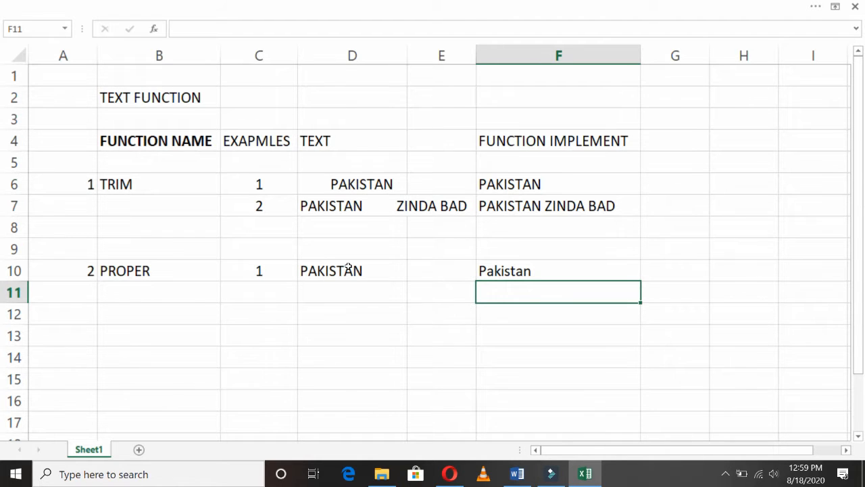
pyautogui.press('Left')
pyautogui.press('Left')
pyautogui.press('Left')
pyautogui.press('Left')
pyautogui.press('Down')
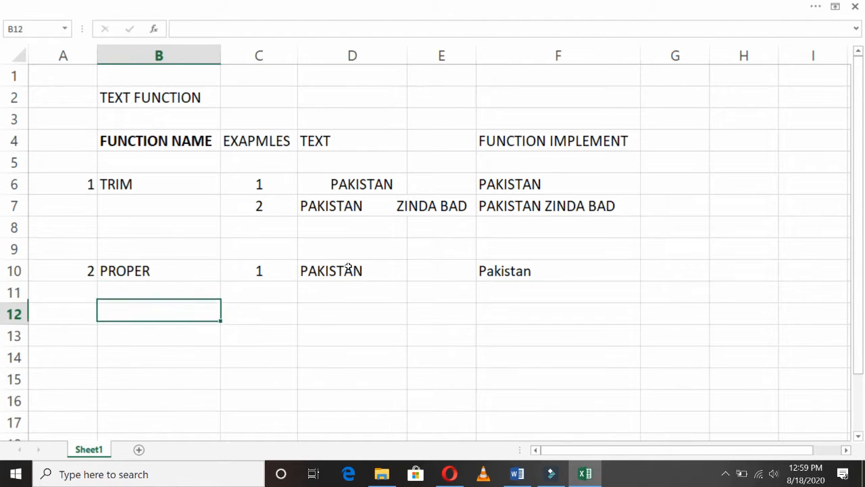
pyautogui.press('Left')
# - Enter 3 in A12, UPPER in B12, and example number 1 in C12
pyautogui.write('3')
pyautogui.press('Return')
pyautogui.press('Right')
pyautogui.press('Up')
pyautogui.write('UPPER')
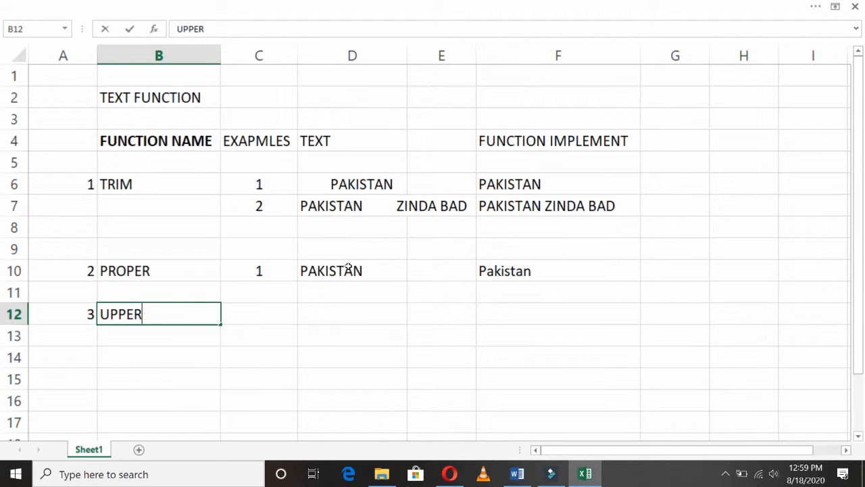
pyautogui.press('Return')
pyautogui.press('Right')
pyautogui.press('Up')
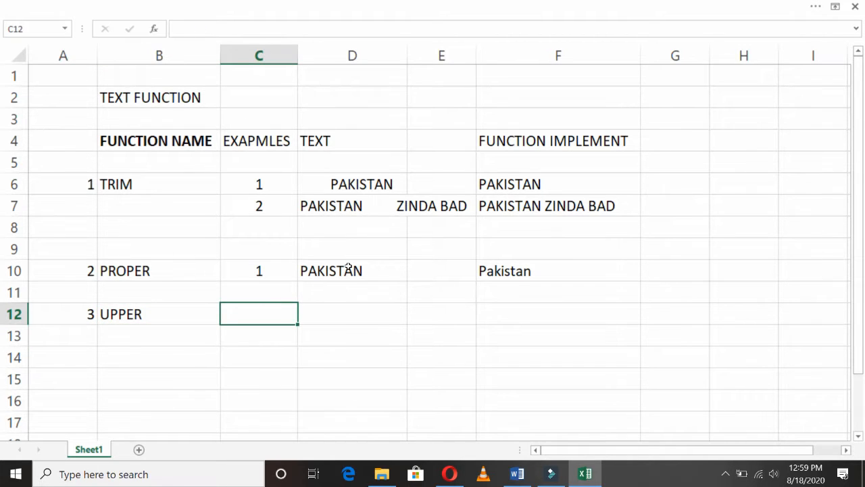
pyautogui.write('1')
pyautogui.press('Right')
# - Put lowercase pakistan in D12 as the UPPER sample text
pyautogui.click(348, 267)
pyautogui.hotkey('ctrl', 'c')
pyautogui.press('Down')
pyautogui.press('Down')
pyautogui.press('Return')
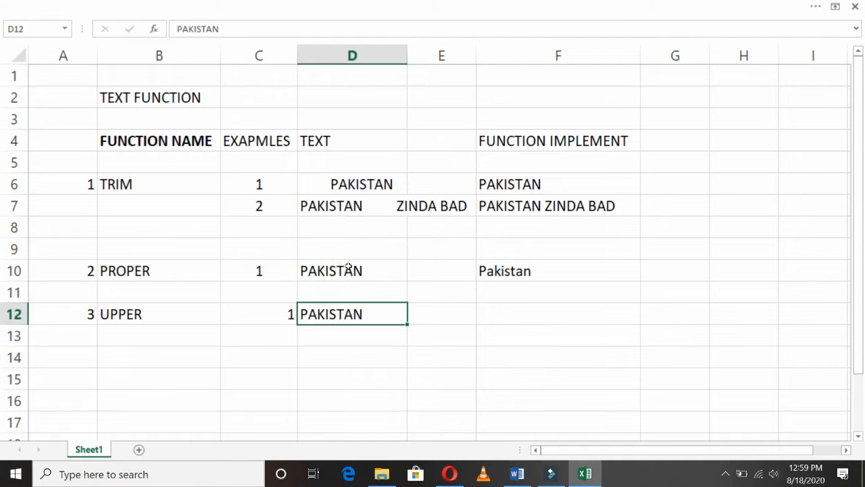
pyautogui.write('pakistan')
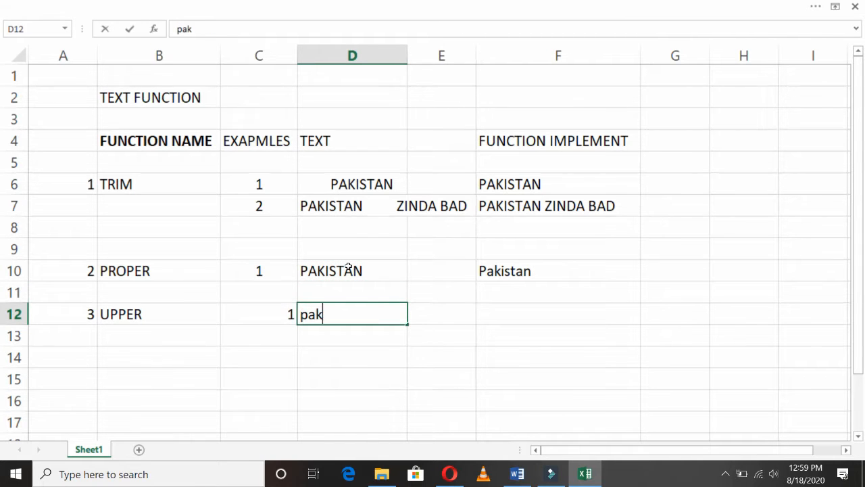
pyautogui.press('Return')
pyautogui.press('Up')
pyautogui.press('Right')
pyautogui.press('Right')
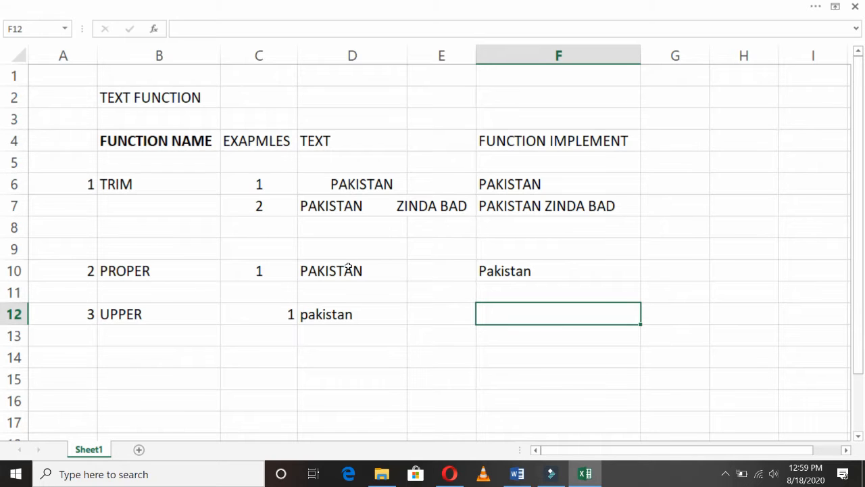
# - Enter =UPPER(D12) in F12 so it returns PAKISTAN
pyautogui.write('=')
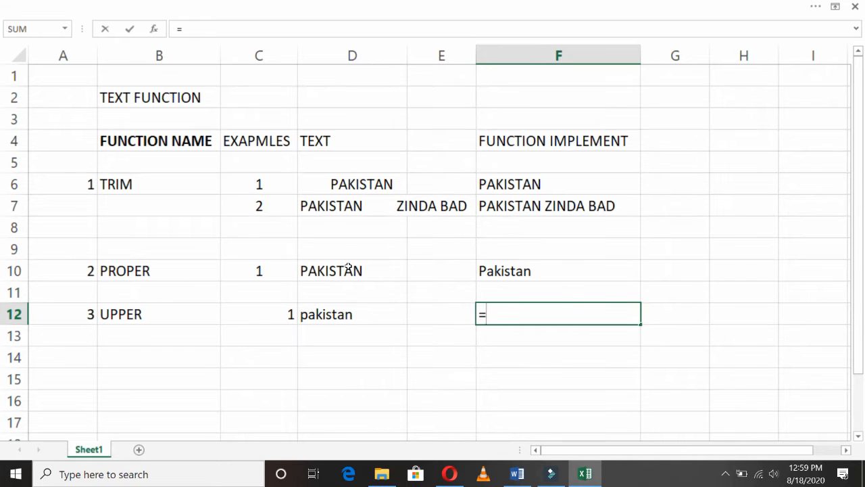
pyautogui.write('upper')
pyautogui.press('Return')
pyautogui.press('Up')
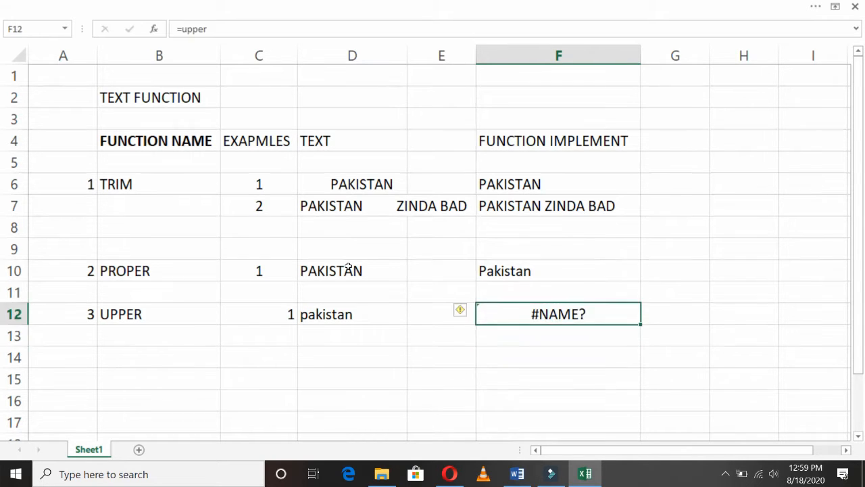
pyautogui.press('F2')
pyautogui.write('(')
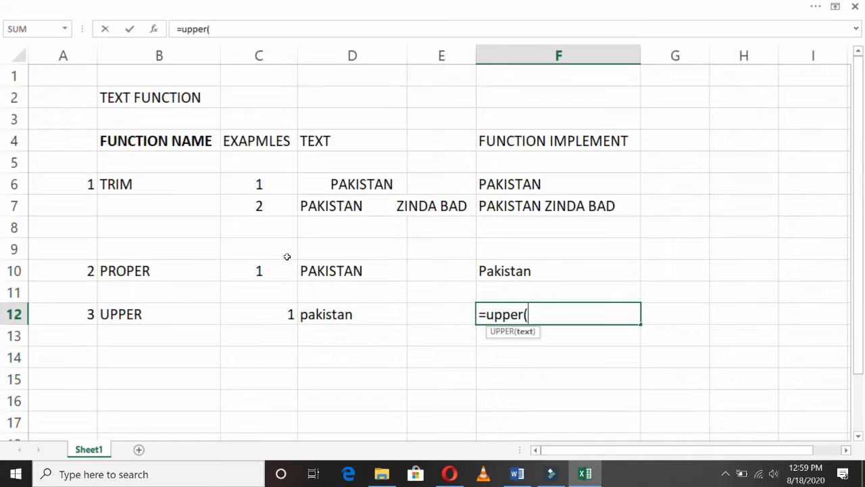
pyautogui.click(352, 315)
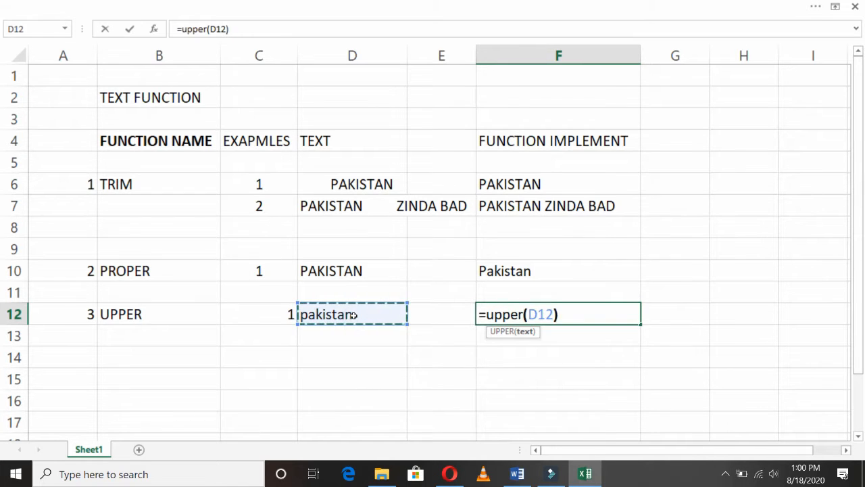
pyautogui.press('Return')
pyautogui.press('Left')
pyautogui.press('Up')
pyautogui.press('Left')
pyautogui.press('Left')
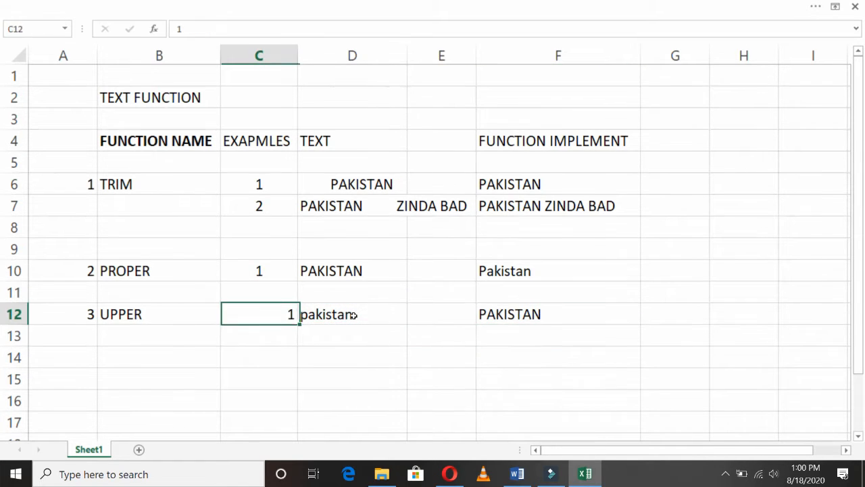
pyautogui.press('Left')
pyautogui.press('Right')
pyautogui.press('Right')
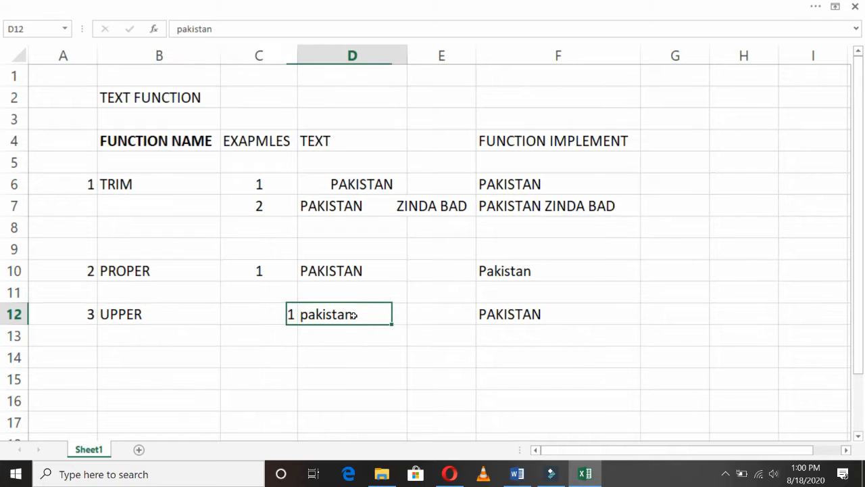
# - Copy the sample values 1 and PAKISTAN from row 10 into C14 and D14
pyautogui.hotkey('ctrl', 'c')
pyautogui.press('Up')
pyautogui.press('Up')
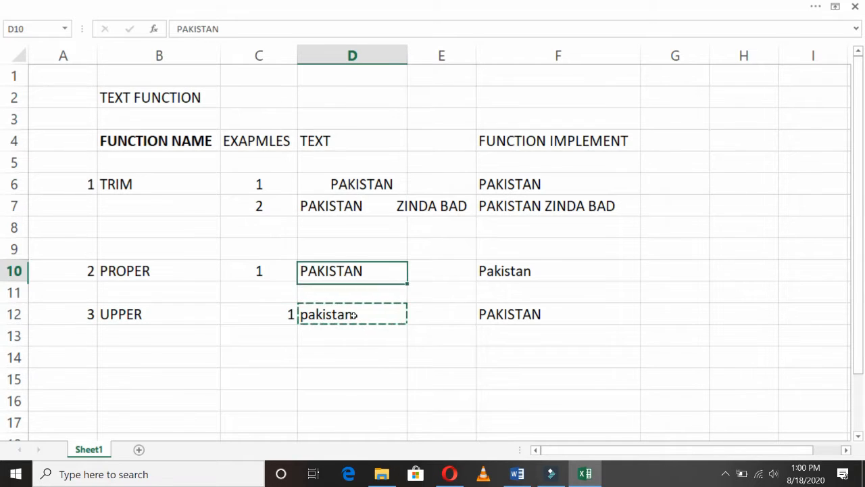
pyautogui.hotkey('ctrl', 'c')
pyautogui.press('Down')
pyautogui.press('Down')
pyautogui.press('Down')
pyautogui.press('Down')
pyautogui.press('Return')
pyautogui.press('Left')
pyautogui.press('Left')
pyautogui.press('Right')
pyautogui.press('Up')
pyautogui.press('Up')
pyautogui.press('Up')
pyautogui.press('Up')
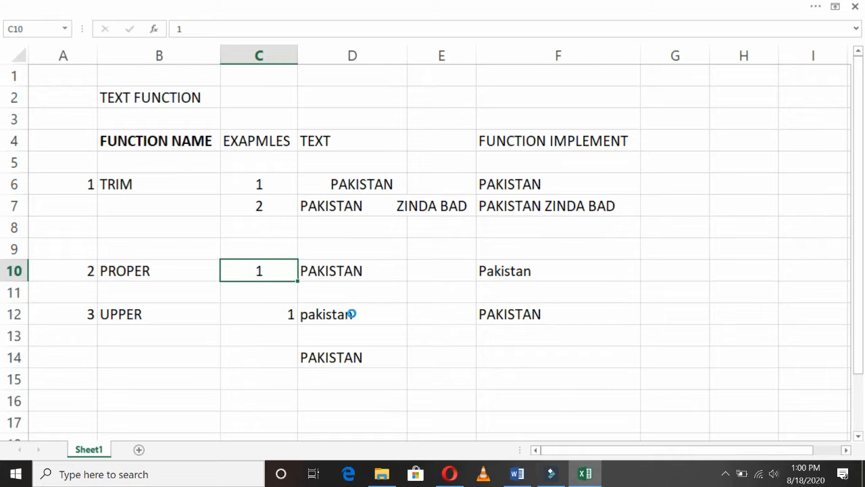
pyautogui.hotkey('ctrl', 'c')
pyautogui.press('Down')
pyautogui.press('Down')
pyautogui.hotkey('ctrl', 'v')
pyautogui.press('Down')
pyautogui.press('Down')
pyautogui.hotkey('ctrl', 'v')
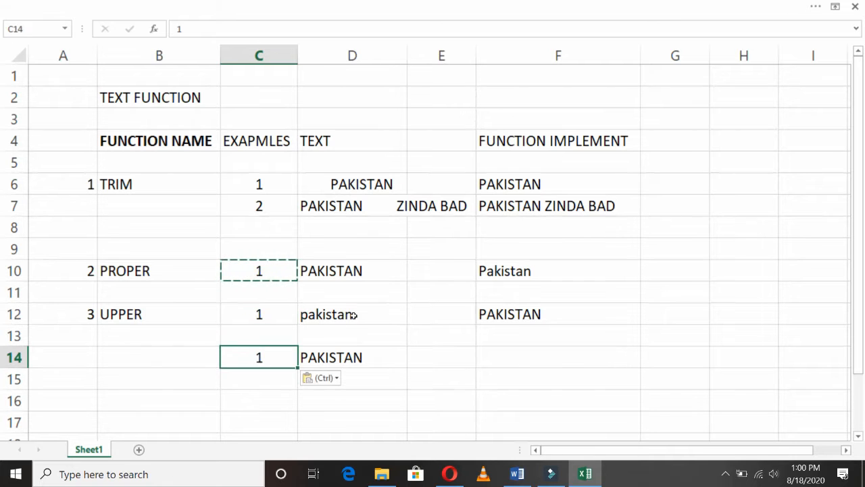
pyautogui.press('Left')
pyautogui.press('Left')
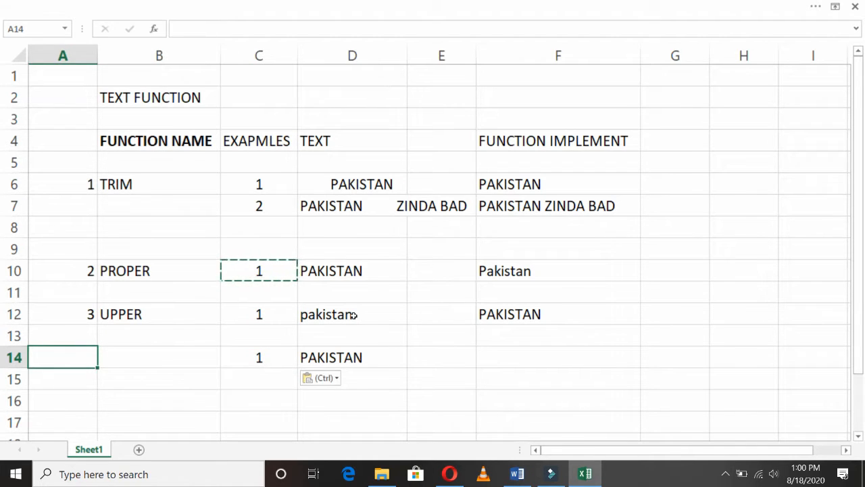
# - Enter 4 in A14 and the function name LOWER in B14
pyautogui.write('4')
pyautogui.press('Return')
pyautogui.press('Up')
pyautogui.press('Right')
pyautogui.write('lower')
pyautogui.press('Return')
pyautogui.press('Up')
pyautogui.write('LOWER')
pyautogui.press('Return')
pyautogui.press('Up')
# - Enter =LOWER(D14) in F14 so it returns pakistan
pyautogui.press('Right')
pyautogui.press('Right')
pyautogui.press('Right')
pyautogui.press('Right')
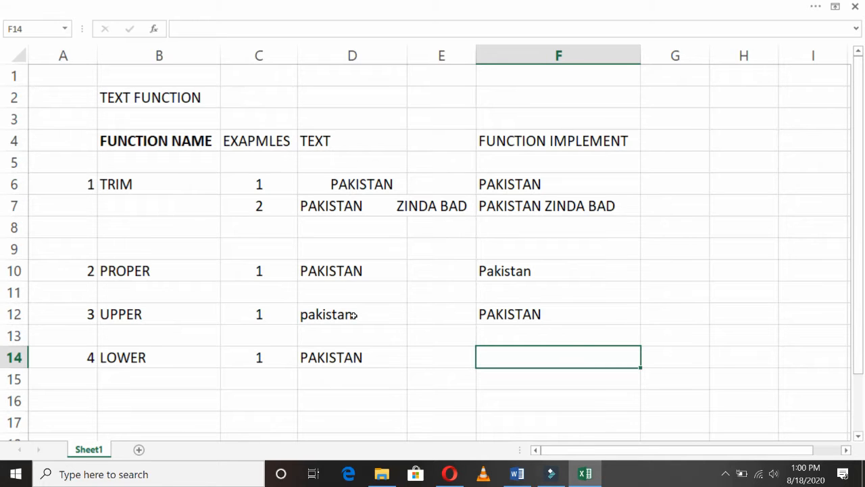
pyautogui.write('=LOWER(')
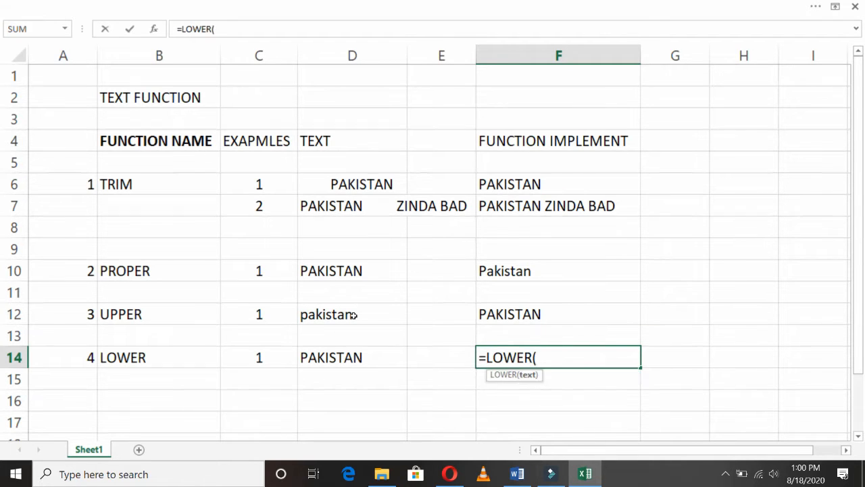
pyautogui.write('D')
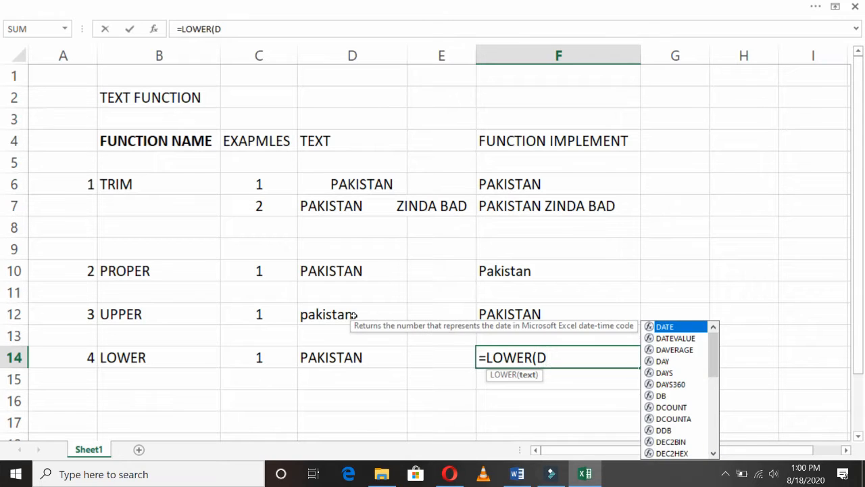
pyautogui.write('14')
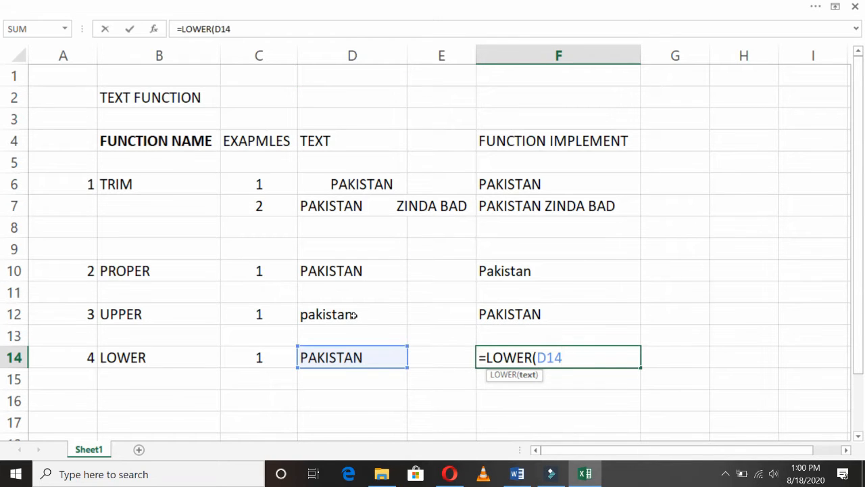
pyautogui.write(')')
pyautogui.press('Return')
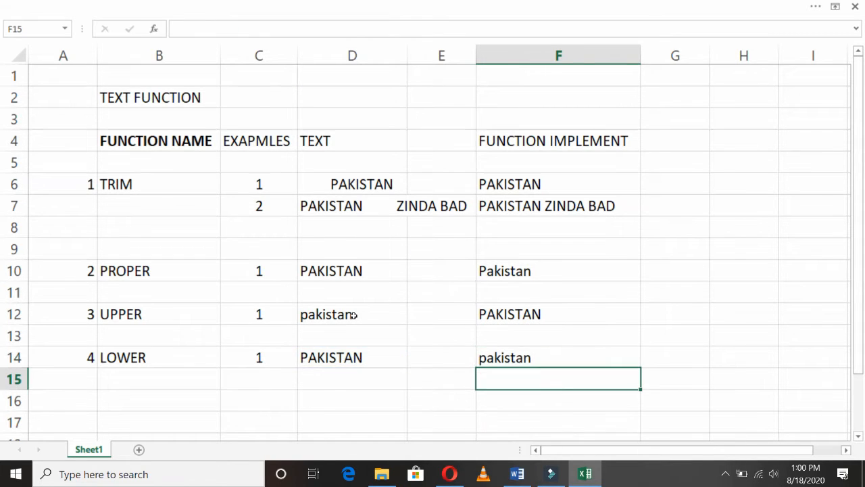
pyautogui.press('Left')
pyautogui.press('Left')
pyautogui.press('Left')
pyautogui.press('Left')
pyautogui.press('Left')
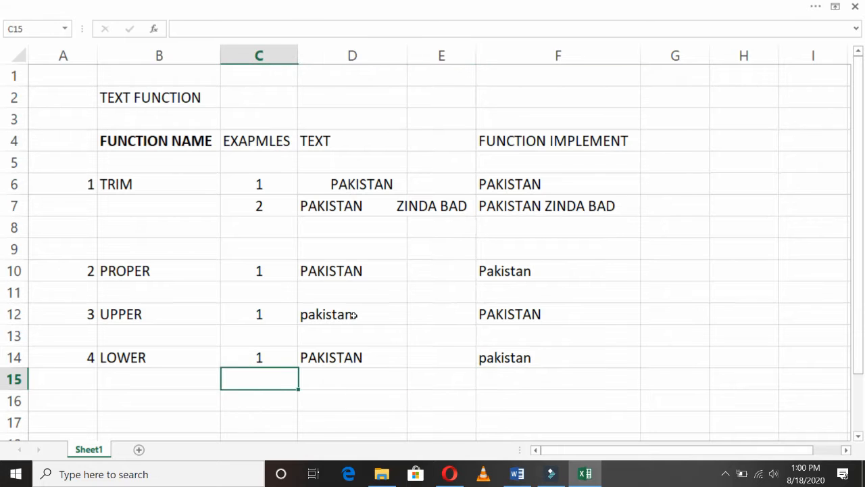
pyautogui.press('Down')
pyautogui.press('Down')
pyautogui.press('Down')
pyautogui.press('Down')
pyautogui.press('Down')
pyautogui.press('Down')
pyautogui.press('Down')
pyautogui.press('Down')
pyautogui.press('Down')
pyautogui.press('Down')
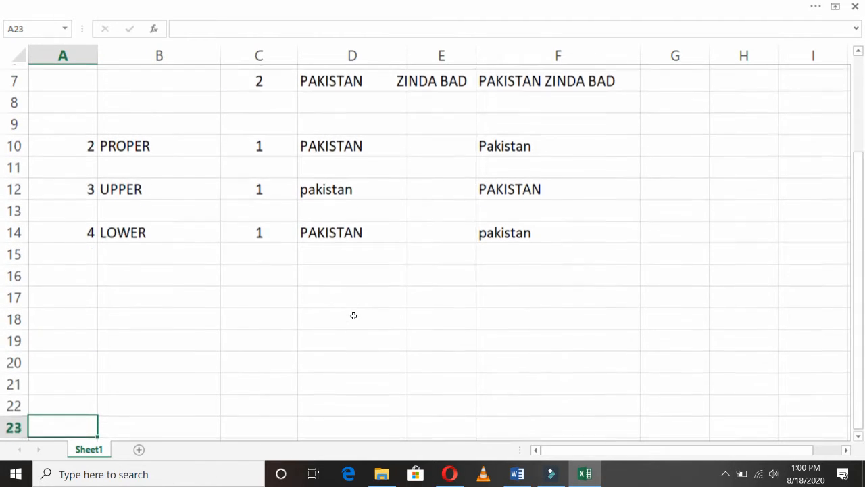
pyautogui.press('Up')
pyautogui.press('Up')
pyautogui.press('Up')
pyautogui.press('Up')
pyautogui.press('Up')
pyautogui.press('Up')
pyautogui.press('Up')
pyautogui.press('Up')
pyautogui.press('Up')
pyautogui.press('Up')
pyautogui.press('Up')
pyautogui.press('Down')
pyautogui.press('Down')
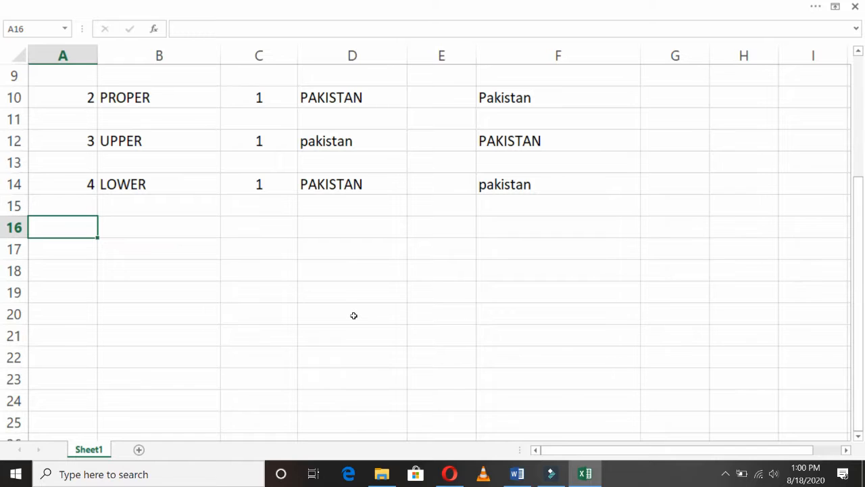
# - Enter 5 in A16 and the function name LEN in B16
pyautogui.write('5')
pyautogui.press('Return')
pyautogui.press('Up')
pyautogui.press('Right')
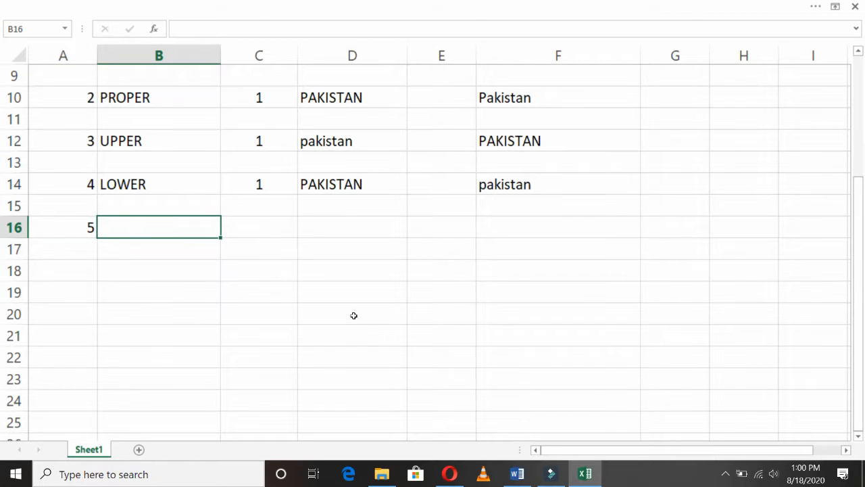
pyautogui.write('len')
pyautogui.press('BackSpace')
pyautogui.press('BackSpace')
pyautogui.press('BackSpace')
pyautogui.write('LEN')
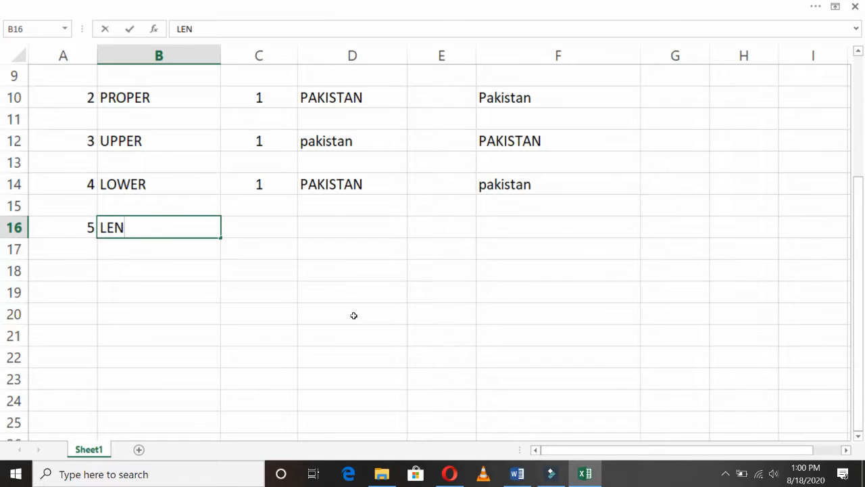
pyautogui.press('Return')
pyautogui.press('Up')
# - Copy 1 and PAKISTAN from row 14 into C16 and D16
pyautogui.press('Right')
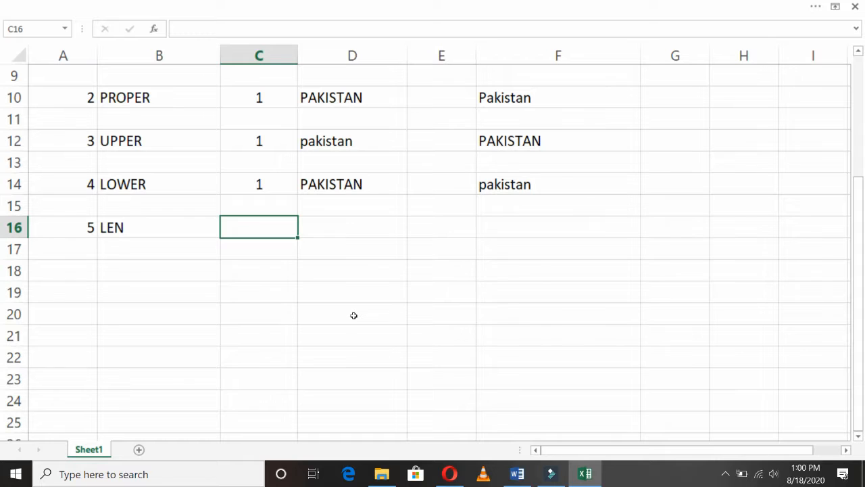
pyautogui.press('Up')
pyautogui.press('Up')
pyautogui.hotkey('ctrl', 'c')
pyautogui.press('Down')
pyautogui.press('Down')
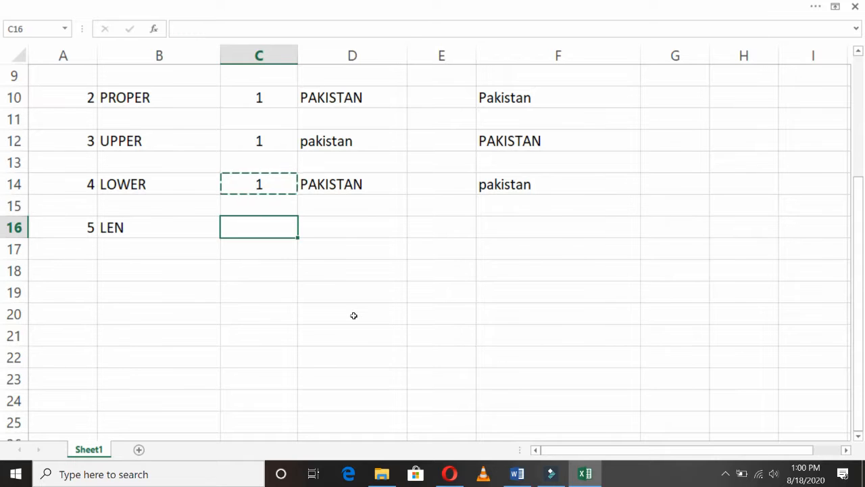
pyautogui.press('Return')
pyautogui.press('Right')
pyautogui.press('Up')
pyautogui.press('Up')
pyautogui.hotkey('ctrl', 'c')
pyautogui.press('Down')
pyautogui.press('Down')
pyautogui.press('Down')
pyautogui.press('Up')
pyautogui.press('Return')
pyautogui.press('Right')
pyautogui.press('Right')
# - Enter =LEN(D16) in F16, returning 8
pyautogui.write('=LEN(')
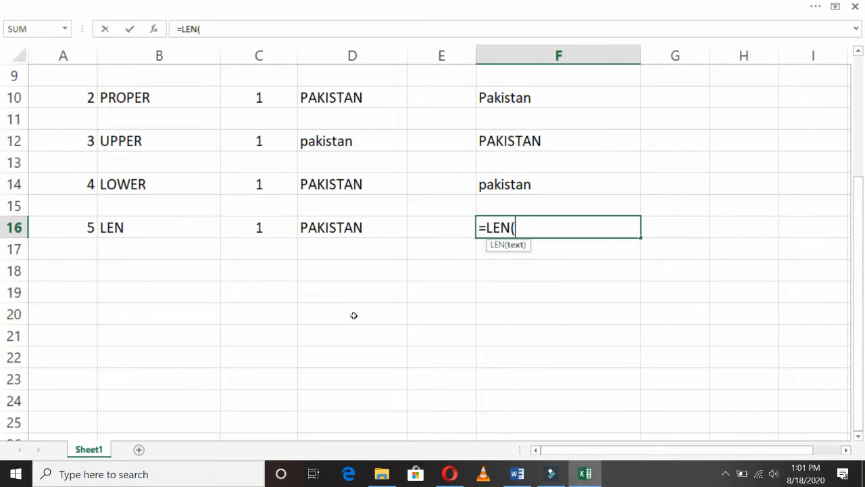
pyautogui.click(372, 227)
pyautogui.write(')')
pyautogui.press('Return')
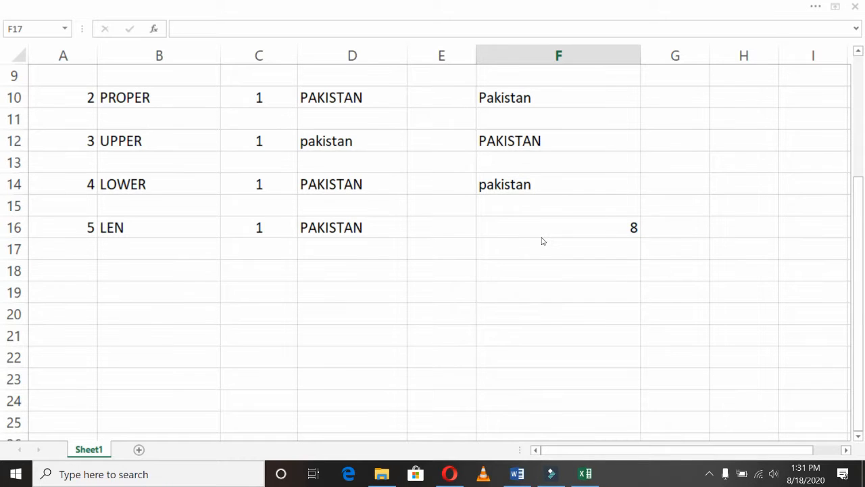
# - Append ZINDABAD to PAKISTAN in D16 so F16's LEN result becomes 17
pyautogui.click(148, 217)
pyautogui.click(150, 230)
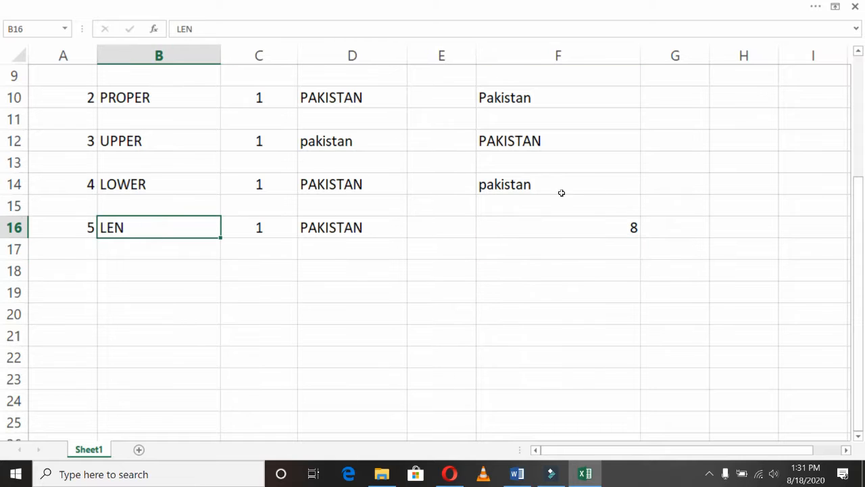
pyautogui.click(572, 226)
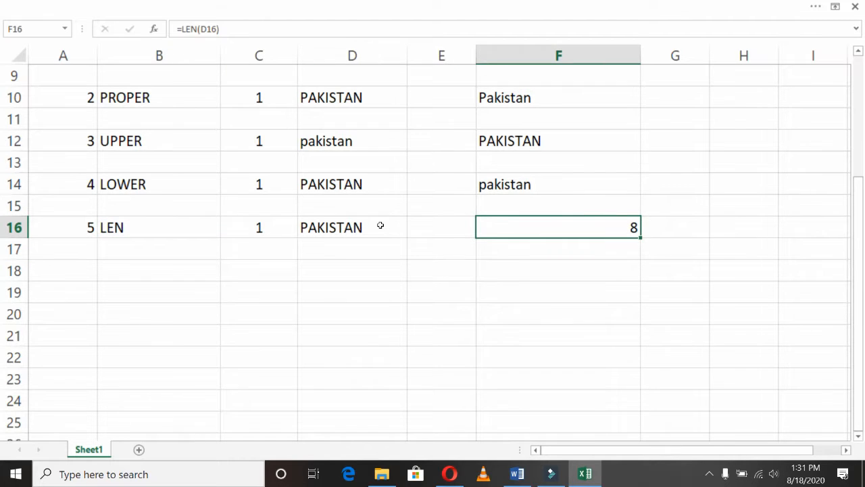
pyautogui.click(381, 225)
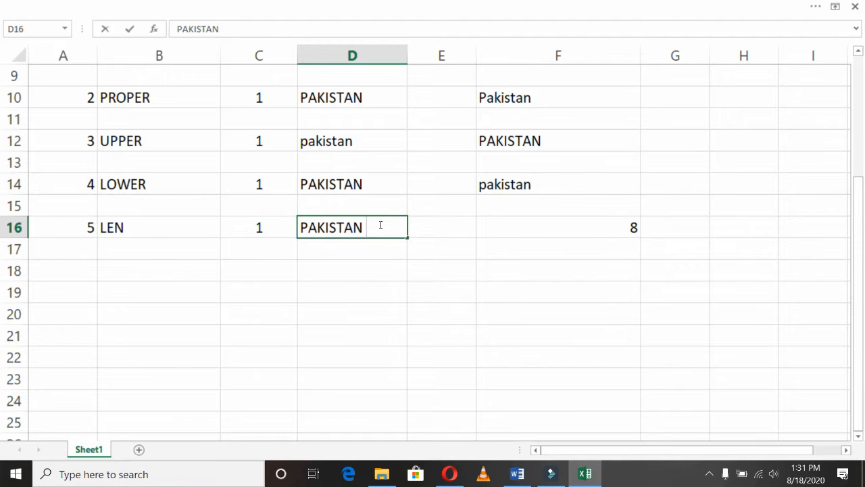
pyautogui.write('ZINDA')
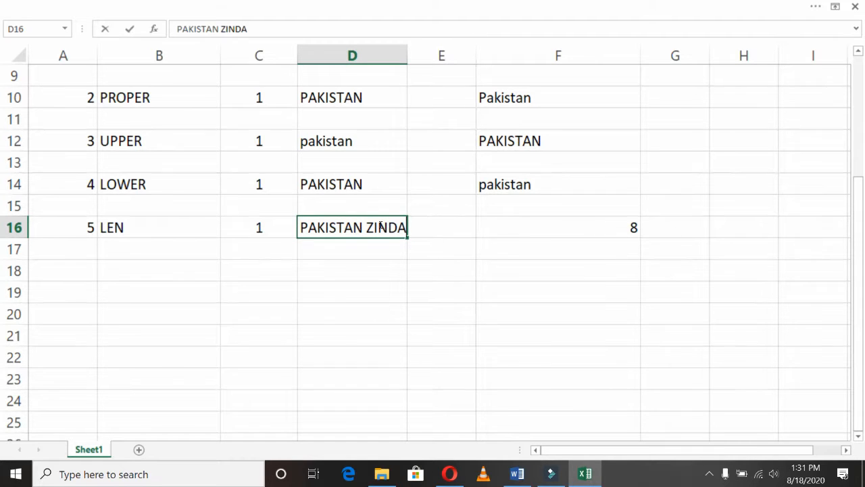
pyautogui.write('BAD')
pyautogui.press('Return')
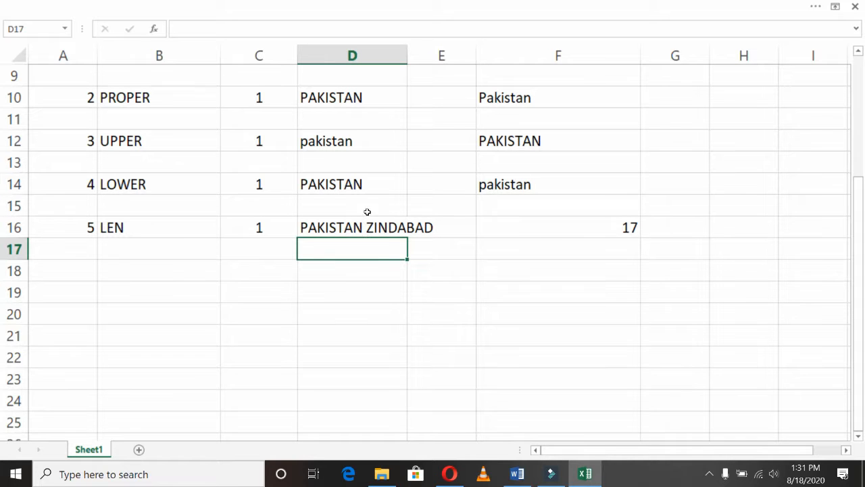
pyautogui.click(86, 263)
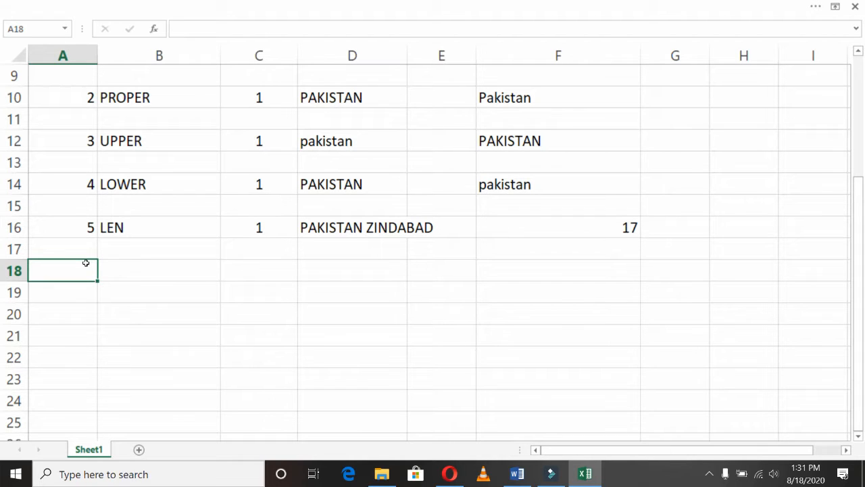
# - Copy the 1 / PAKISTAN pair from C14:D14 into rows 19 through 23
pyautogui.press('Up')
pyautogui.press('Right')
pyautogui.press('Right')
pyautogui.press('Up')
pyautogui.press('Up')
pyautogui.press('Up')
pyautogui.hotkey('shift', 'Right')
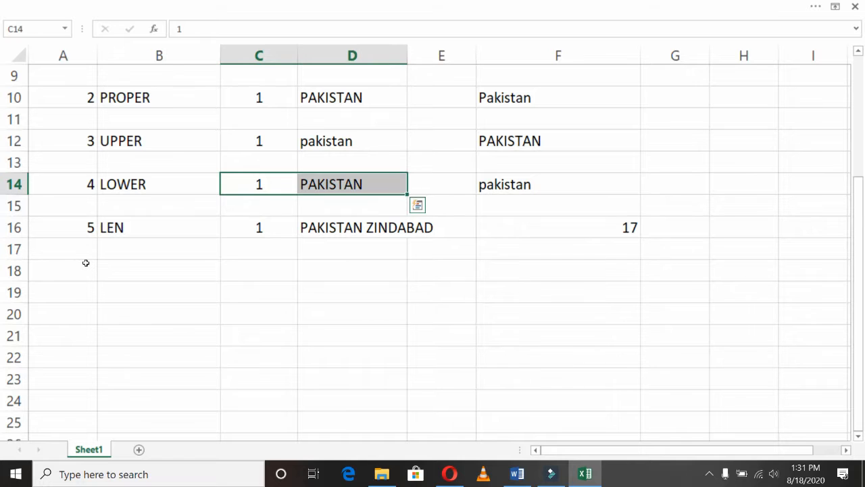
pyautogui.hotkey('ctrl', 'c')
pyautogui.press('Down')
pyautogui.press('Down')
pyautogui.press('Down')
pyautogui.press('Down')
pyautogui.press('Down')
pyautogui.hotkey('shift', 'Down')
pyautogui.hotkey('shift', 'Down')
pyautogui.hotkey('shift', 'Down')
pyautogui.hotkey('shift', 'Down')
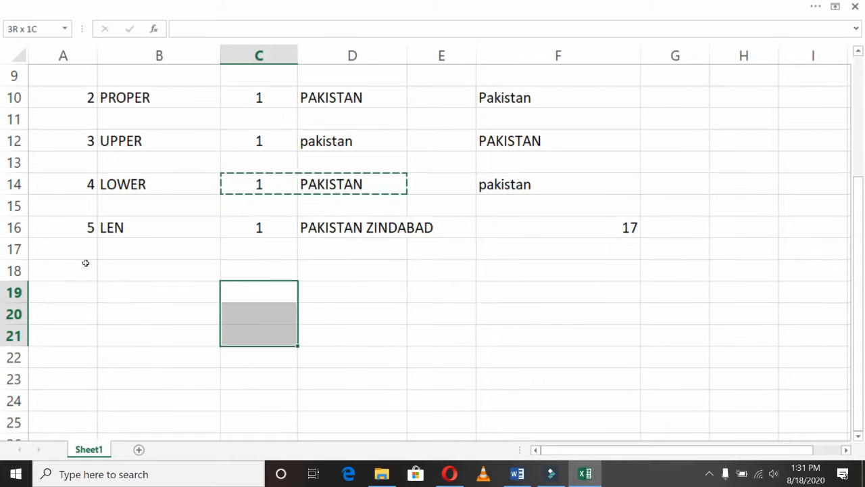
pyautogui.hotkey('ctrl', 'v')
pyautogui.press('Return')
# - Enter 6 in A19 and the function name LEFT in B19
pyautogui.press('Left')
pyautogui.press('Left')
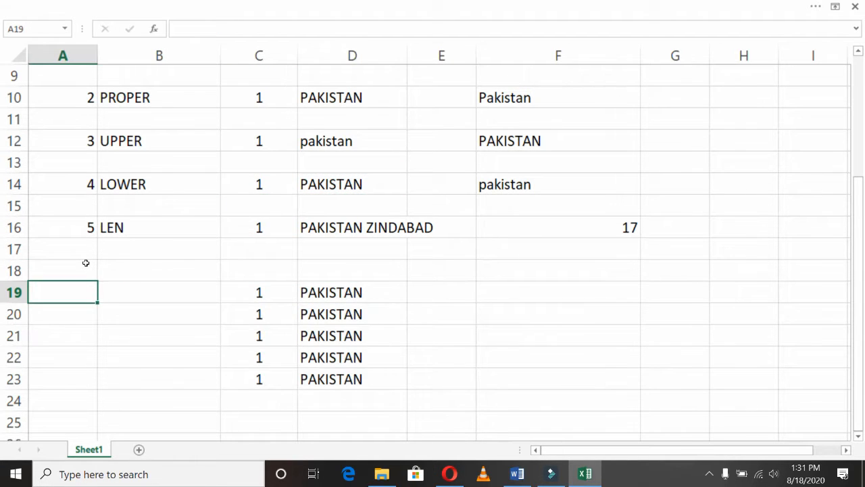
pyautogui.write('6')
pyautogui.press('Return')
pyautogui.press('Right')
pyautogui.press('Up')
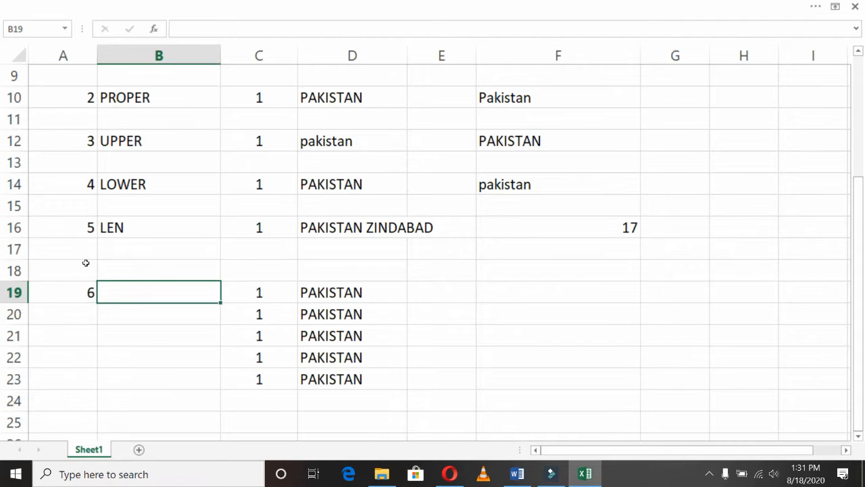
pyautogui.write('LEFT')
pyautogui.press('Return')
pyautogui.press('Right')
pyautogui.press('Up')
pyautogui.press('Right')
pyautogui.press('Right')
pyautogui.press('Right')
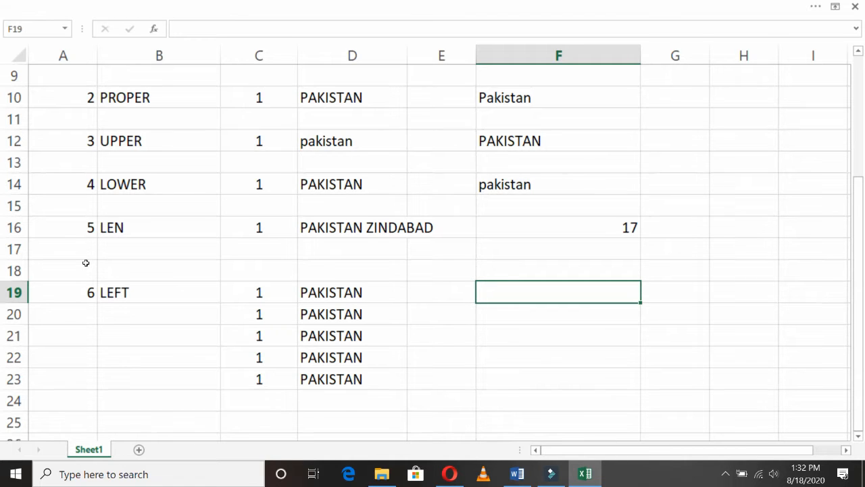
# - Enter =LEFT(D19,3) in F19 so it returns PAK
pyautogui.write('=')
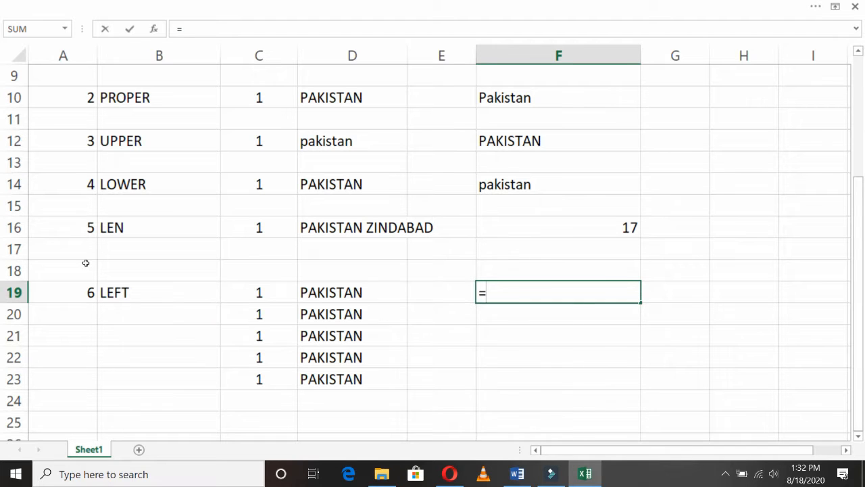
pyautogui.write('LEFT(')
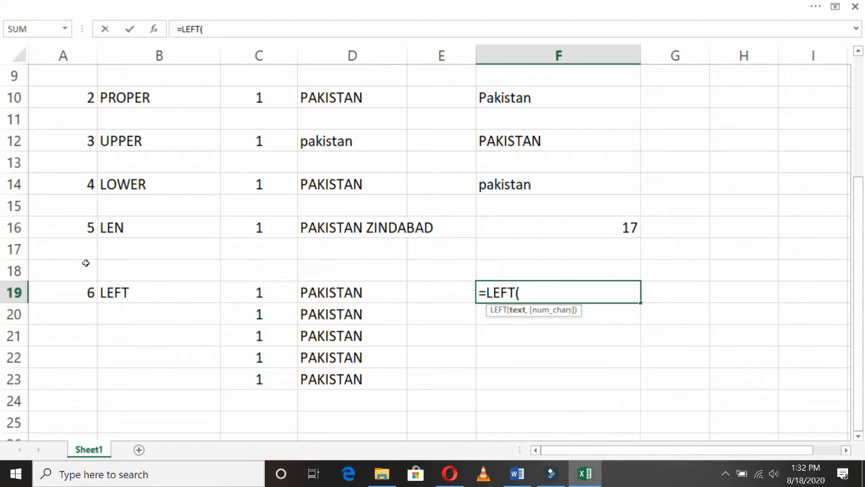
pyautogui.write('D')
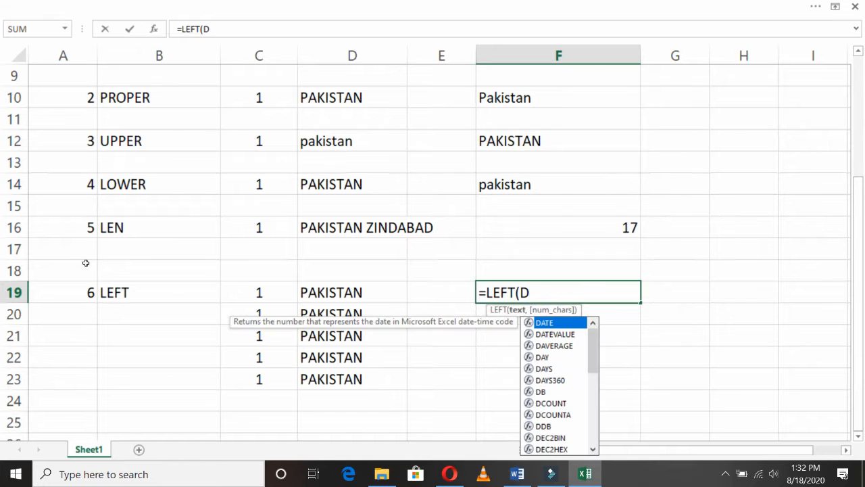
pyautogui.write('19,')
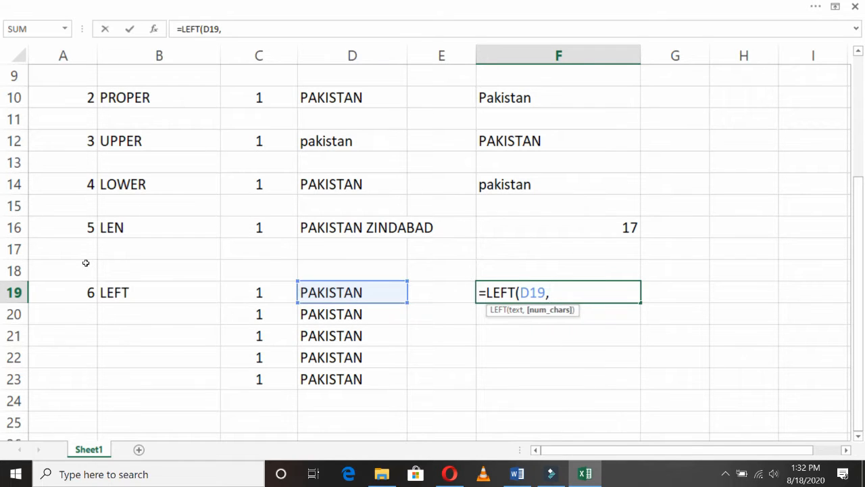
pyautogui.write('3)')
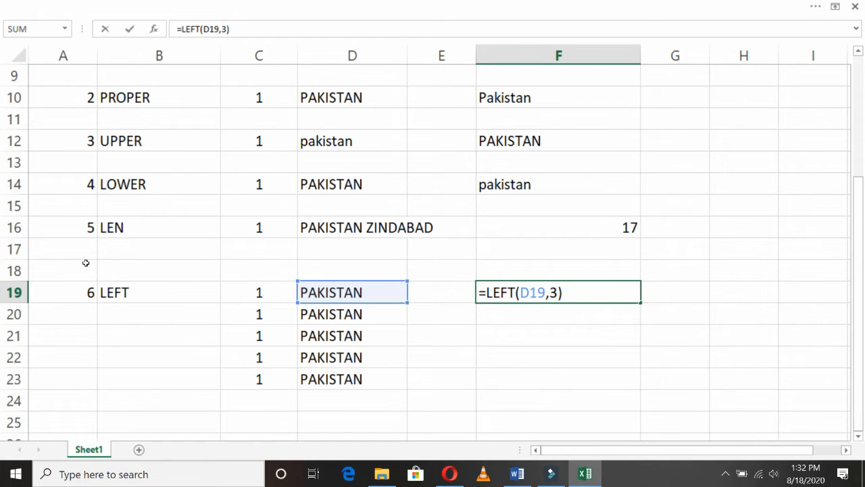
pyautogui.press('Return')
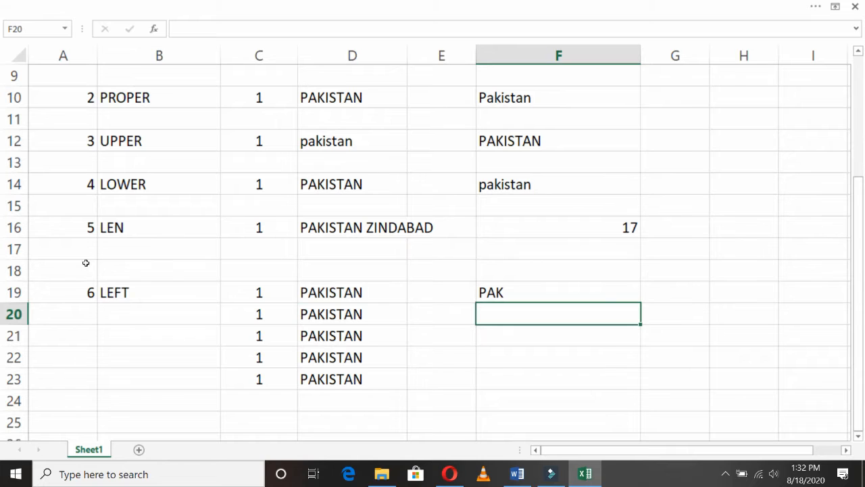
pyautogui.press('Left')
pyautogui.press('Left')
pyautogui.press('Left')
pyautogui.press('Left')
pyautogui.press('Left')
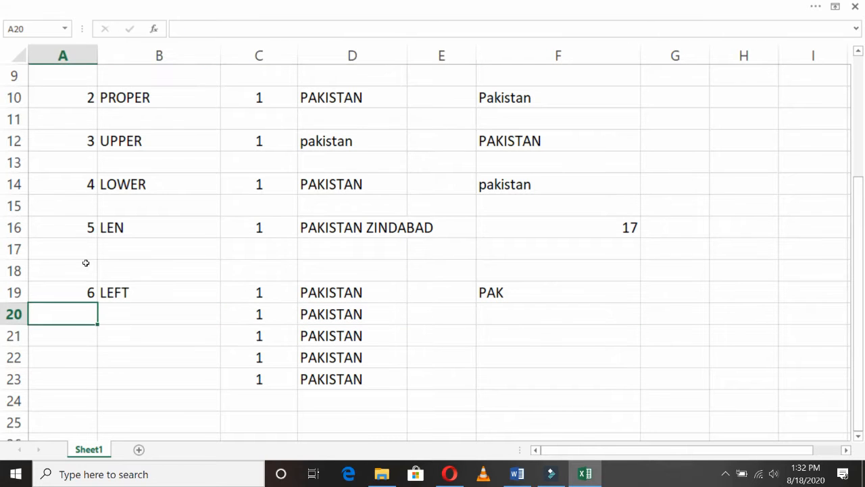
# - Enter 6 in A20 and the function name RIGHT in B20
pyautogui.write('6')
pyautogui.press('Tab')
pyautogui.write('RIFGHT')
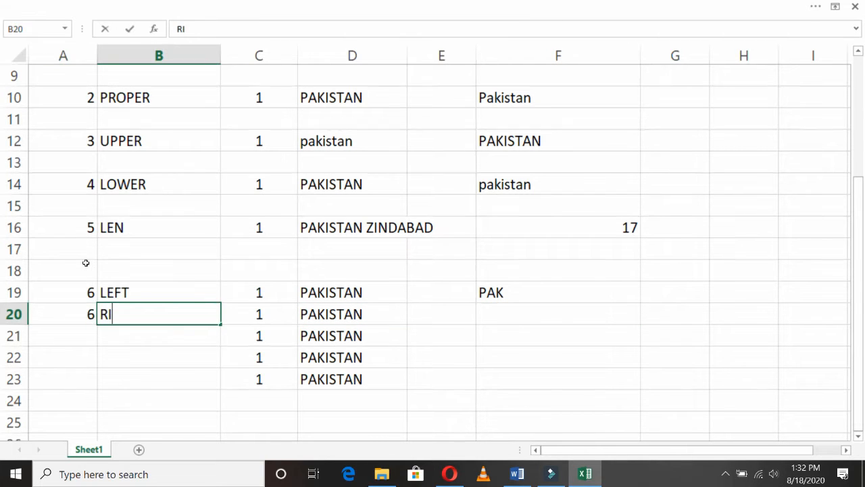
pyautogui.press('BackSpace')
pyautogui.press('BackSpace')
pyautogui.press('BackSpace')
pyautogui.press('BackSpace')
pyautogui.write('GHT')
pyautogui.press('Return')
pyautogui.press('Up')
pyautogui.press('Right')
pyautogui.press('Right')
pyautogui.press('Right')
pyautogui.press('Right')
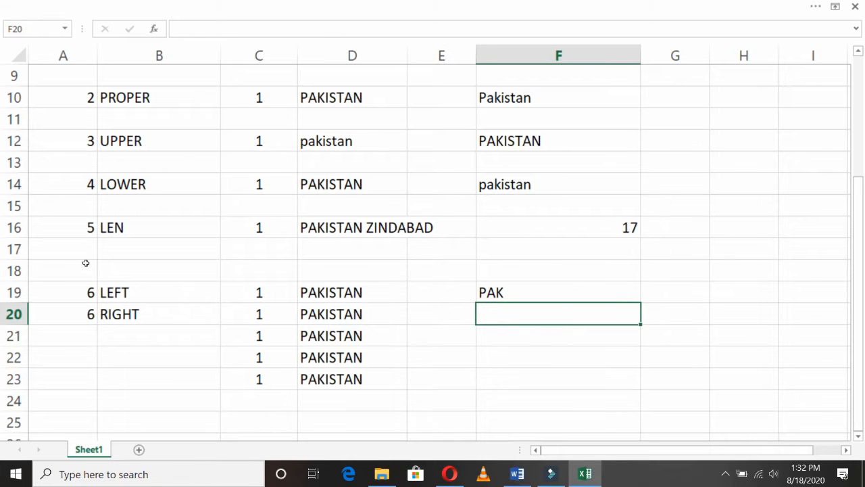
# - Fill the LEFT formula down into F20 and change it to =RIGHT(D20,3), returning TAN
pyautogui.hotkey('ctrl', 'd')
pyautogui.press('F2')
pyautogui.press('Left')
pyautogui.press('Left')
pyautogui.press('Left')
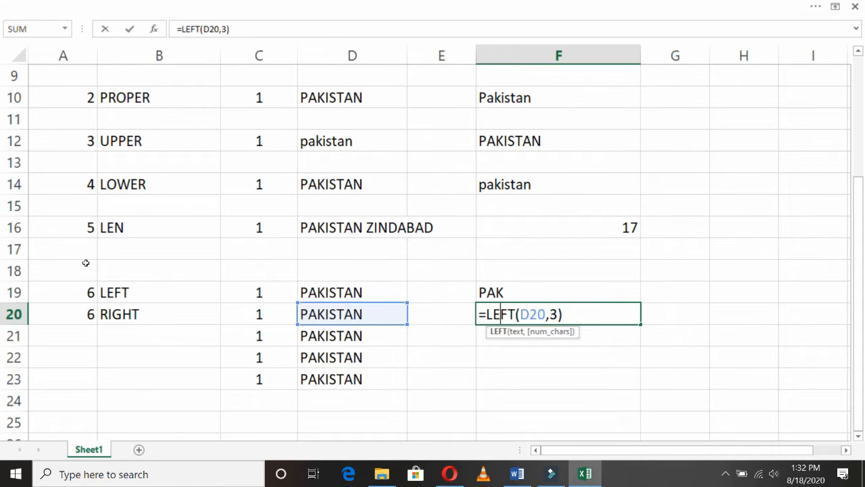
pyautogui.press('Right')
pyautogui.hotkey('shift', 'Left')
pyautogui.hotkey('shift', 'Left')
pyautogui.hotkey('shift', 'Left')
pyautogui.hotkey('shift', 'Left')
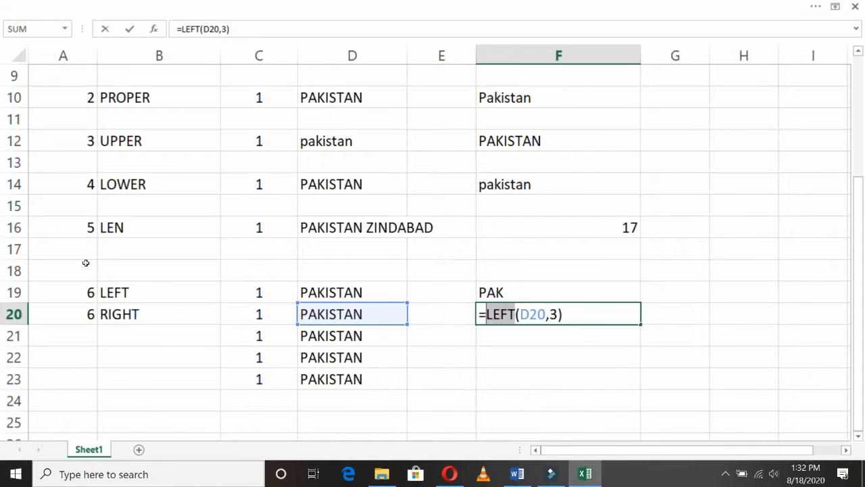
pyautogui.write('RIGHT')
pyautogui.press('Right')
pyautogui.press('Right')
pyautogui.press('Right')
pyautogui.press('Right')
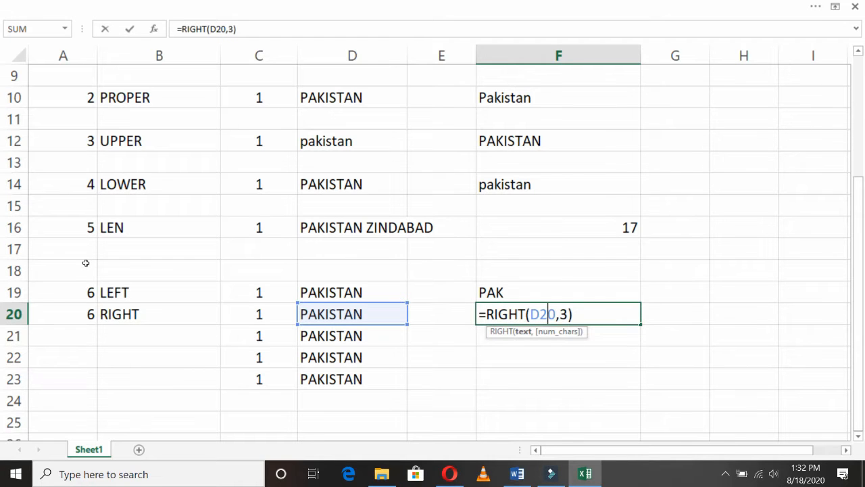
pyautogui.press('Right')
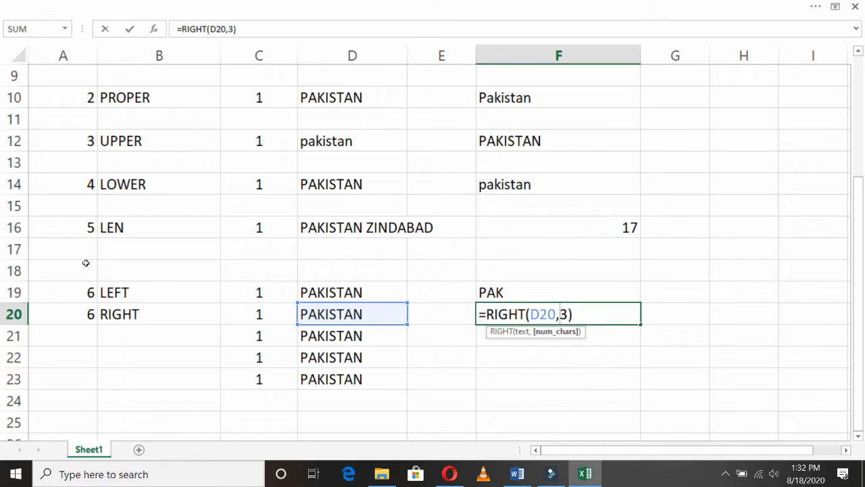
pyautogui.press('Return')
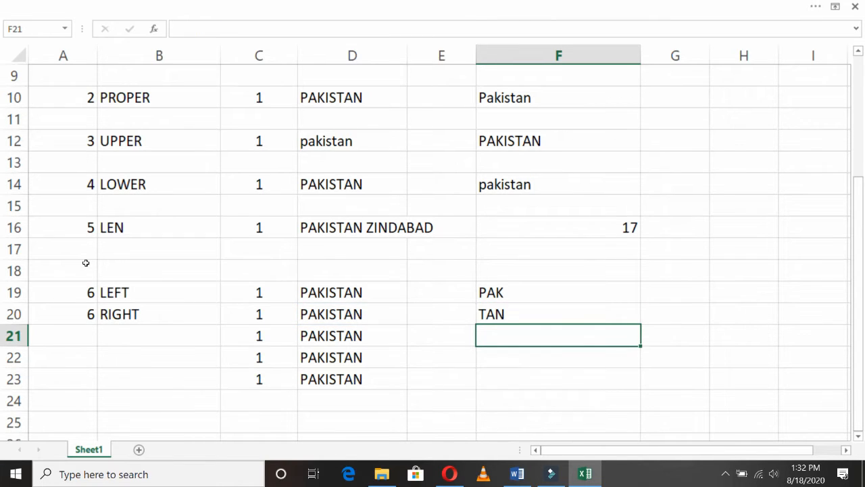
pyautogui.press('Left')
pyautogui.press('Left')
pyautogui.press('Left')
pyautogui.press('Left')
pyautogui.press('Left')
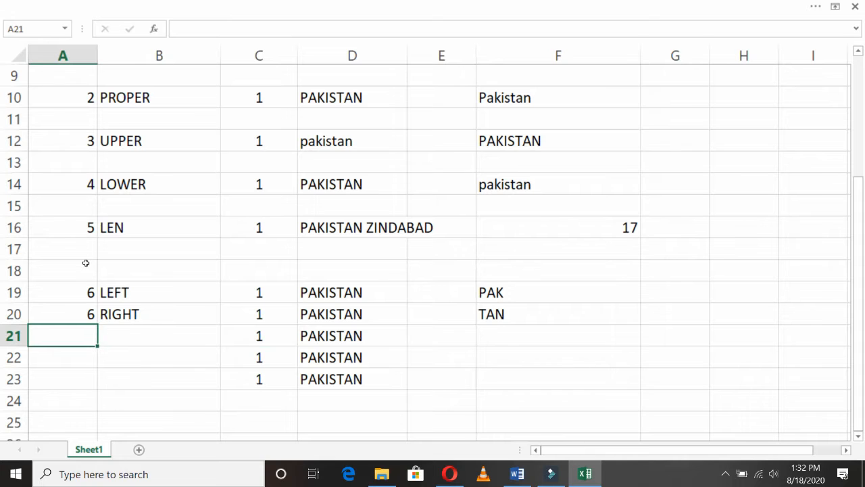
# - Renumber A20 to 7, then enter 8 in A21 and MID in B21
pyautogui.press('Up')
pyautogui.write('7')
pyautogui.press('Return')
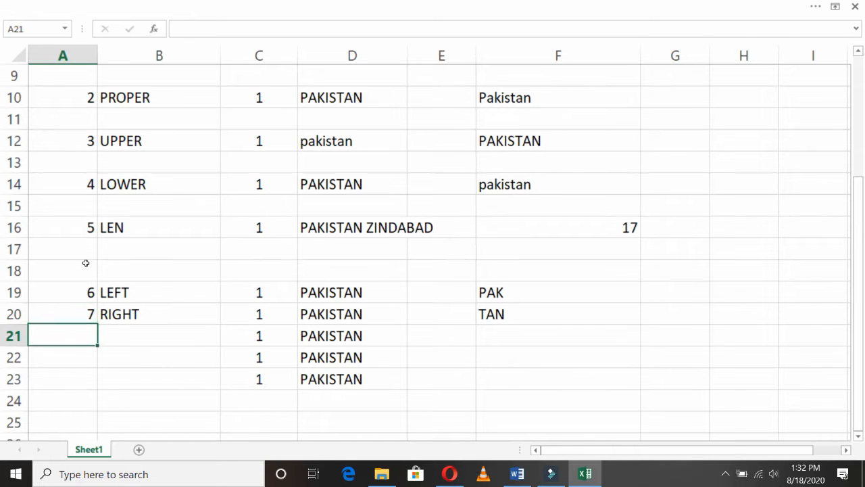
pyautogui.write('8')
pyautogui.press('Return')
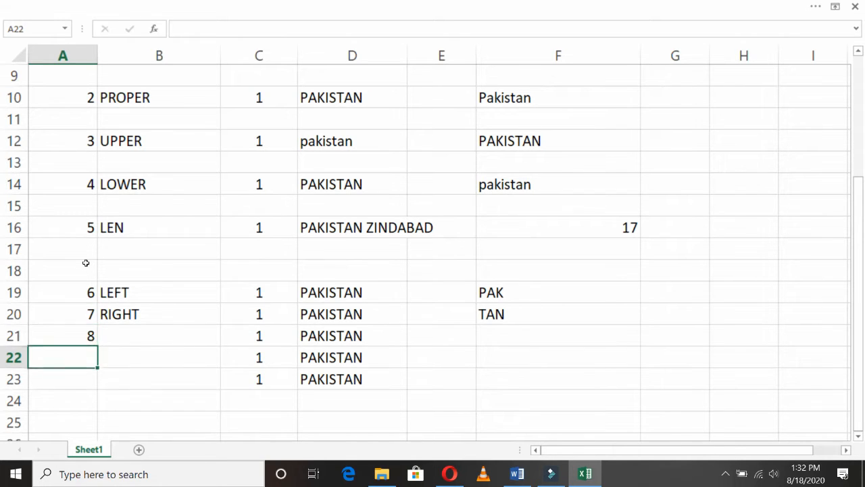
pyautogui.press('Up')
pyautogui.press('Right')
pyautogui.write('MID')
pyautogui.press('Return')
pyautogui.press('Up')
pyautogui.press('Right')
pyautogui.press('Right')
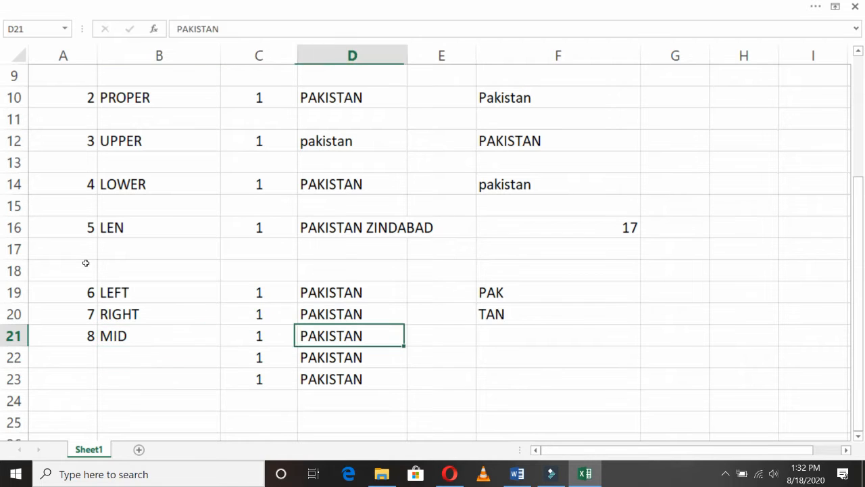
pyautogui.press('Right')
pyautogui.press('Right')
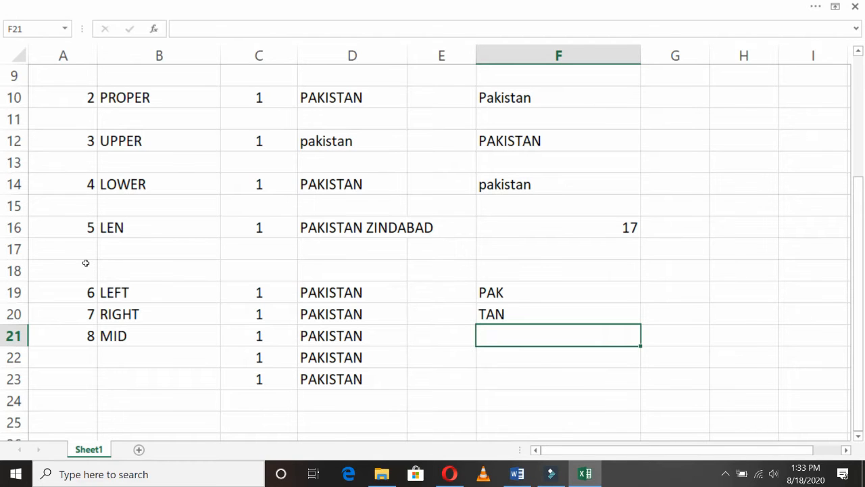
# - Enter =MID(D21,3,6) in F21, returning KISTAN from PAKISTAN
pyautogui.write('=MID(')
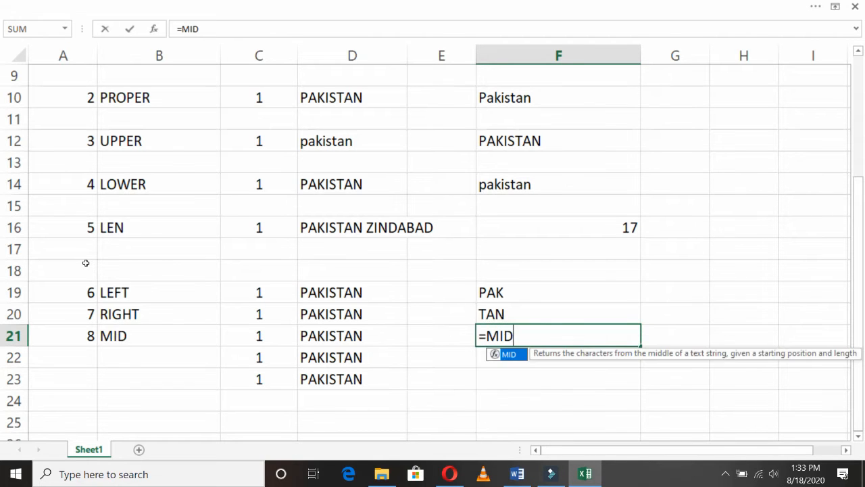
pyautogui.click(331, 334)
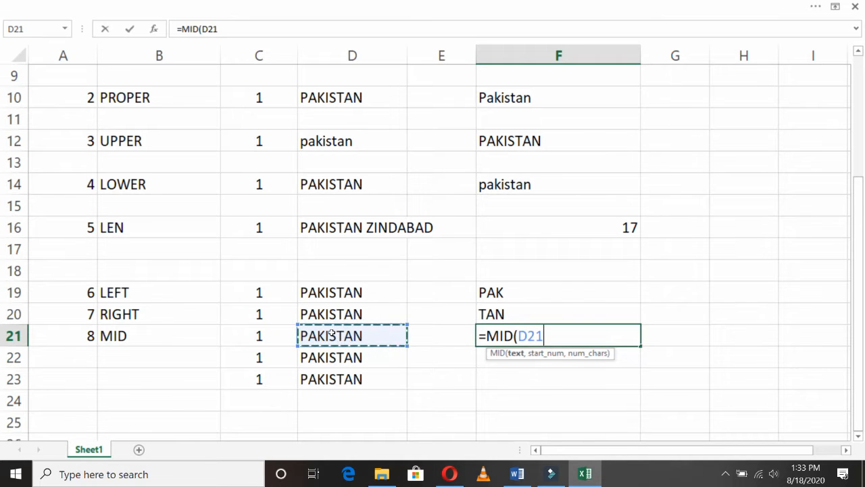
pyautogui.write(',')
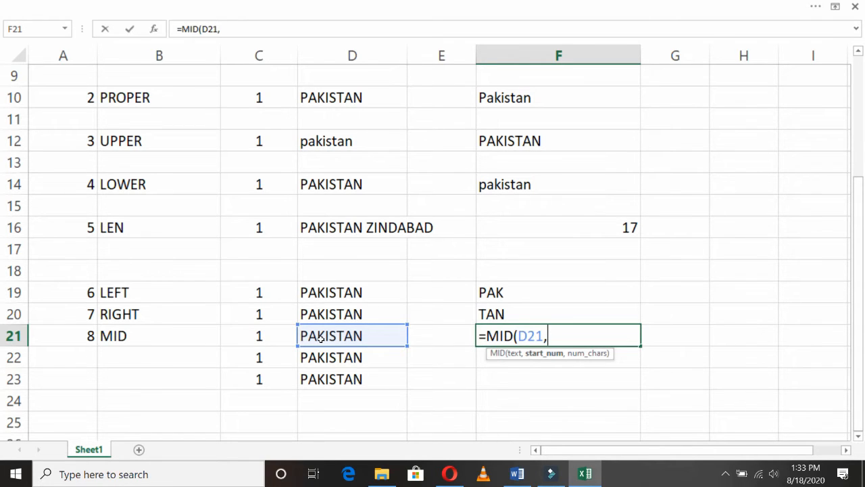
pyautogui.write('3')
pyautogui.write(',6')
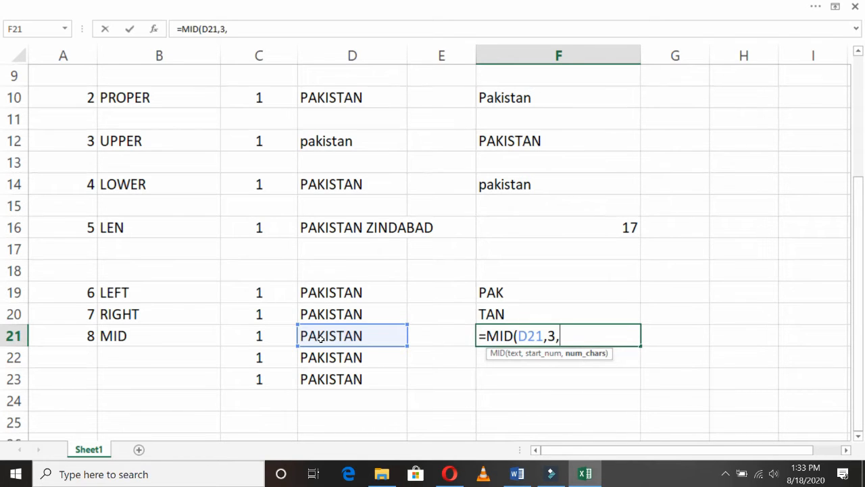
pyautogui.write(')')
pyautogui.press('Return')
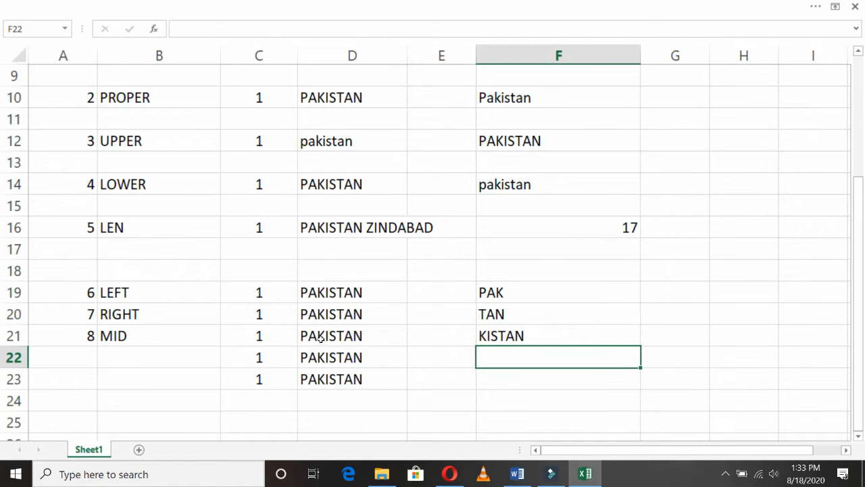
pyautogui.press('Left')
pyautogui.press('Left')
pyautogui.press('Left')
pyautogui.press('Left')
pyautogui.press('Left')
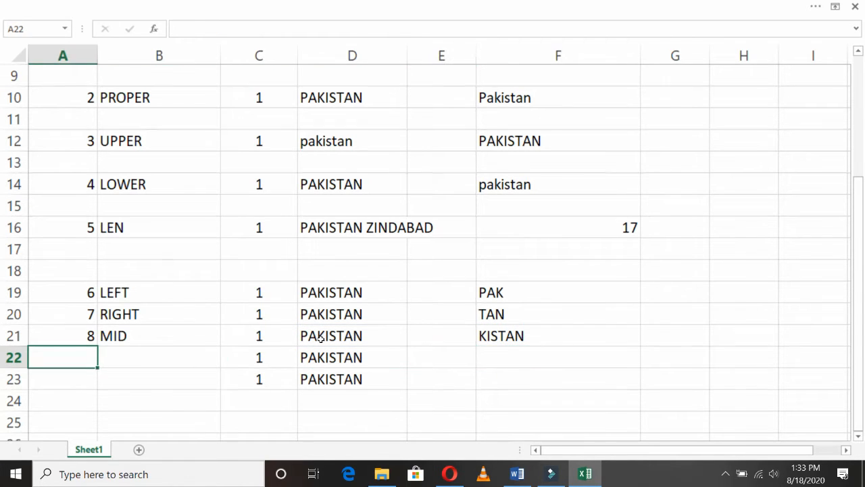
# - Label row 22 as item 9 with CONCATINATE in B22
pyautogui.write('9')
pyautogui.press('Return')
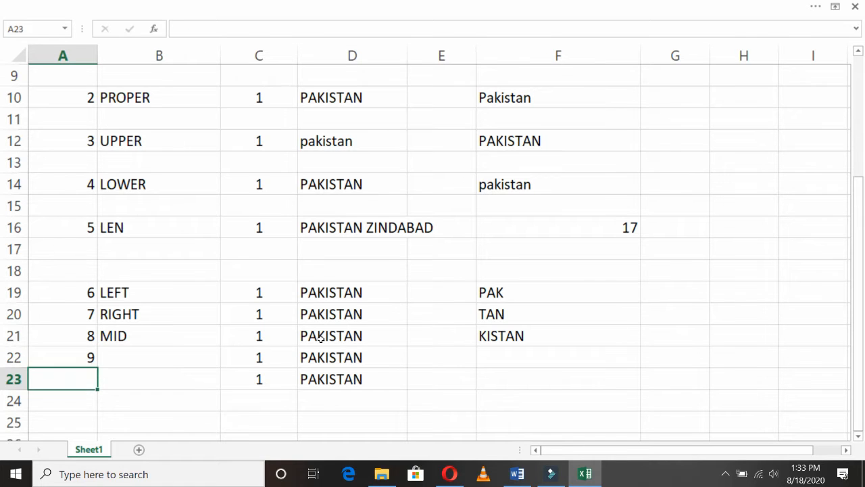
pyautogui.press('Up')
pyautogui.press('Right')
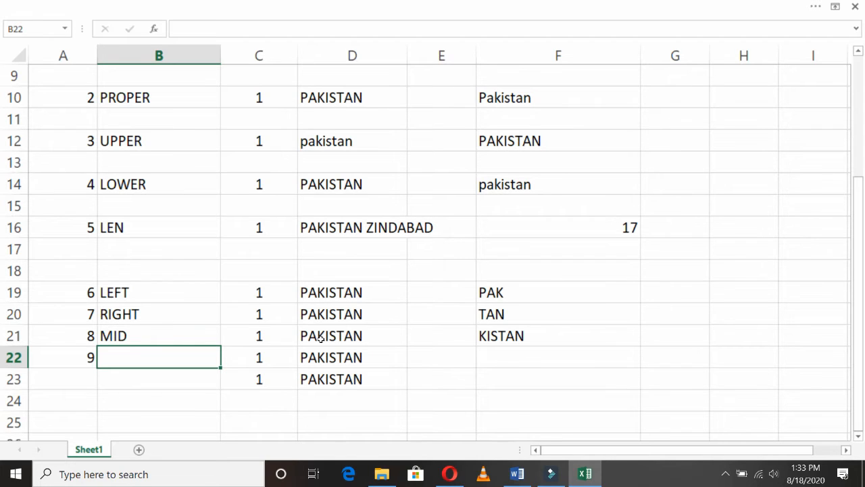
pyautogui.write('CONC')
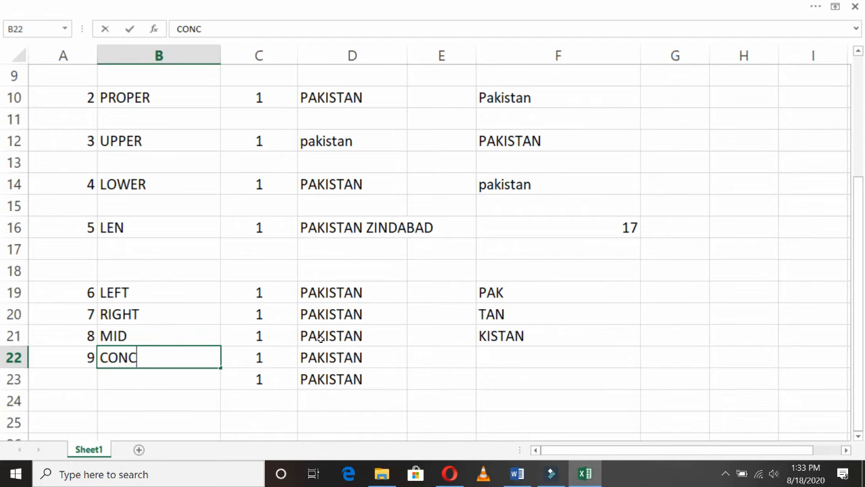
pyautogui.write('ATINATE')
pyautogui.press('Return')
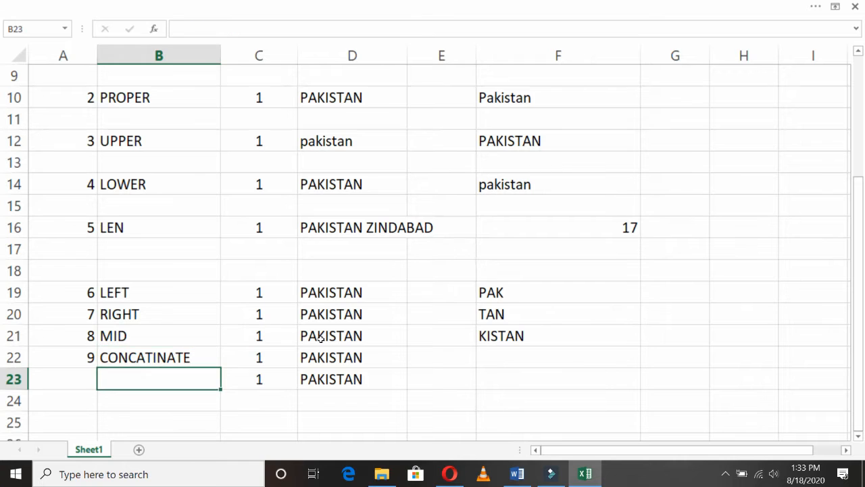
pyautogui.press('Right')
pyautogui.press('Right')
pyautogui.press('Right')
pyautogui.press('Right')
pyautogui.press('Right')
pyautogui.press('Right')
pyautogui.press('Right')
pyautogui.press('Right')
pyautogui.press('Right')
pyautogui.press('Left')
pyautogui.press('Left')
pyautogui.press('Left')
pyautogui.press('Left')
pyautogui.press('Left')
pyautogui.press('Left')
pyautogui.press('Left')
pyautogui.press('Left')
pyautogui.press('Left')
pyautogui.press('Left')
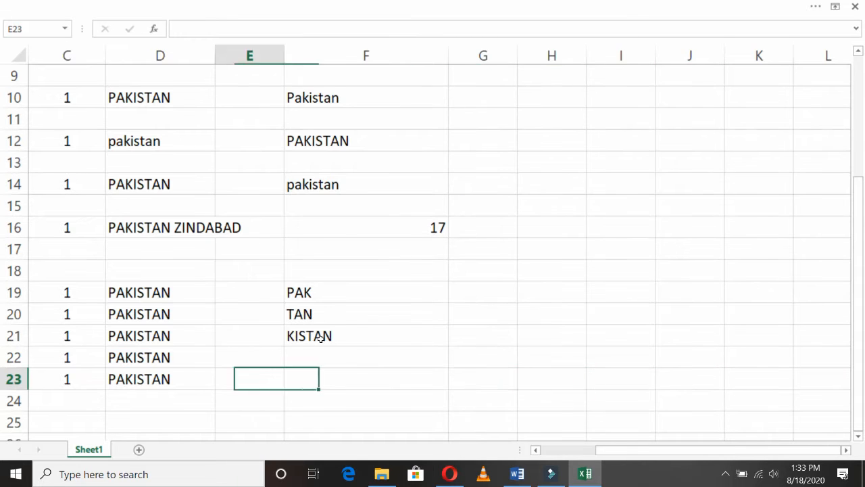
pyautogui.press('Up')
pyautogui.press('Right')
pyautogui.press('Right')
pyautogui.press('Right')
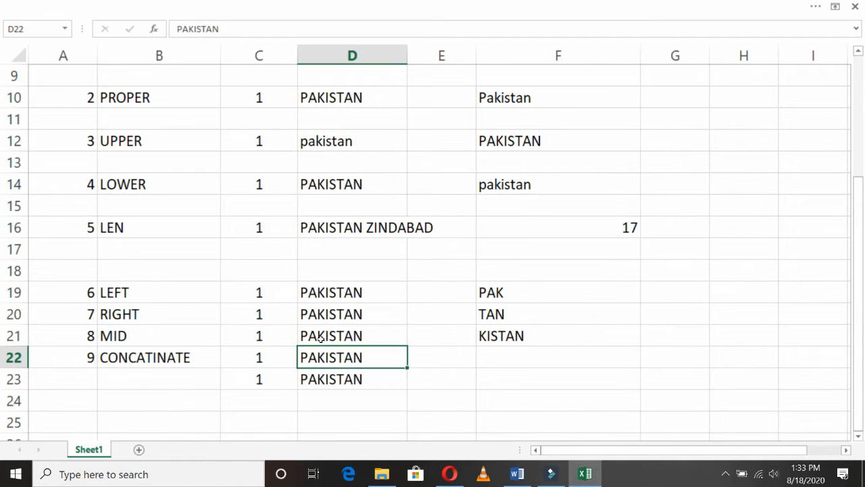
pyautogui.press('Up')
pyautogui.press('Up')
pyautogui.press('Up')
pyautogui.press('Up')
pyautogui.press('Down')
pyautogui.press('Down')
pyautogui.press('Down')
pyautogui.press('Down')
pyautogui.press('Down')
pyautogui.press('Up')
# - Replace the PAKISTAN samples in D22 and D23 with a sample first name and surname
pyautogui.press('Delete')
pyautogui.press('Down')
pyautogui.press('Delete')
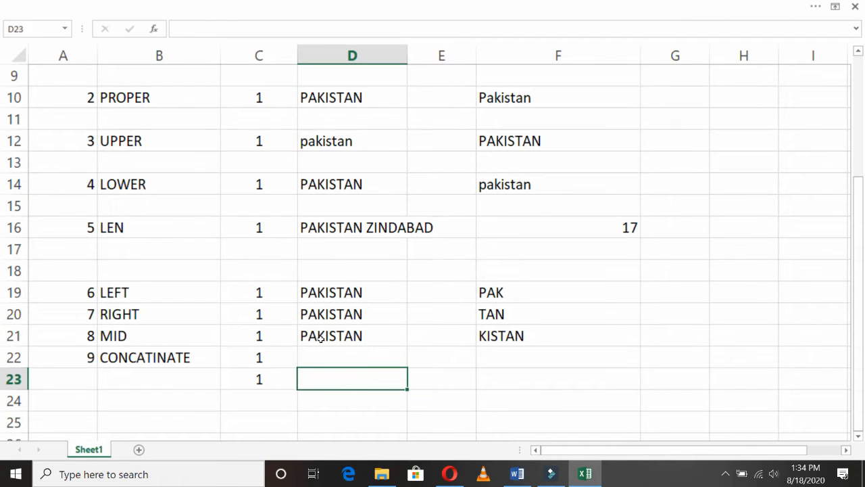
pyautogui.press('Up')
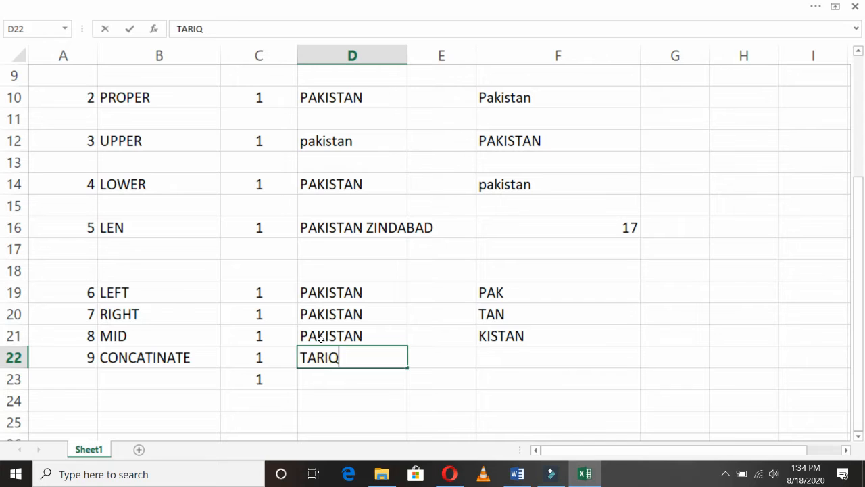
pyautogui.press('Return')
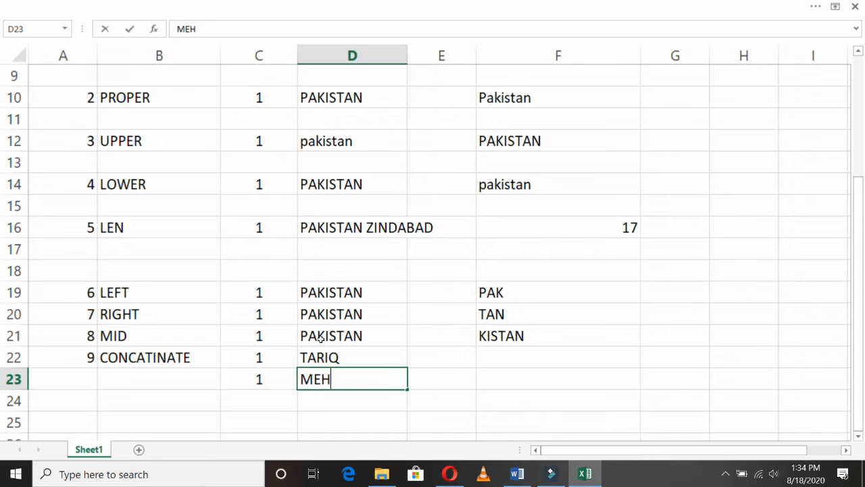
pyautogui.press('Return')
pyautogui.press('Up')
pyautogui.press('Right')
pyautogui.press('Left')
pyautogui.press('Up')
pyautogui.press('Right')
pyautogui.press('Right')
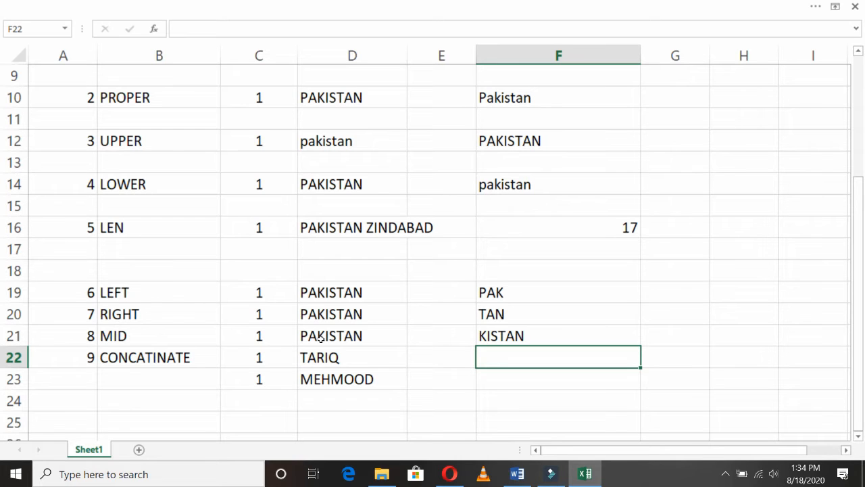
# - Enter =CONCATENATE(D22,D23) in F22 to join the first name and surname
pyautogui.write('=')
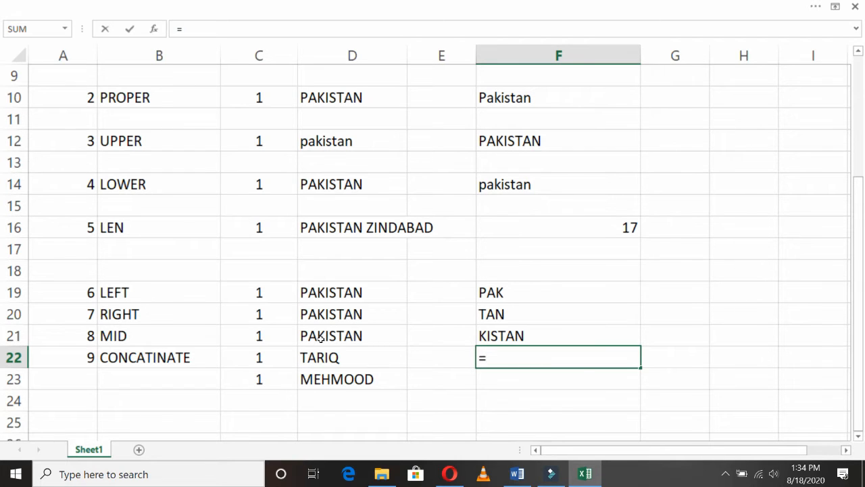
pyautogui.write('CON')
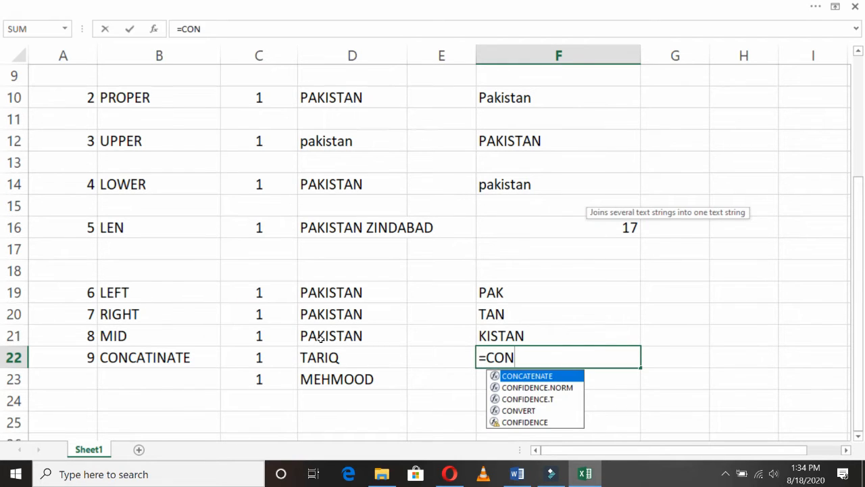
pyautogui.press('Down')
pyautogui.press('Up')
pyautogui.press('Return')
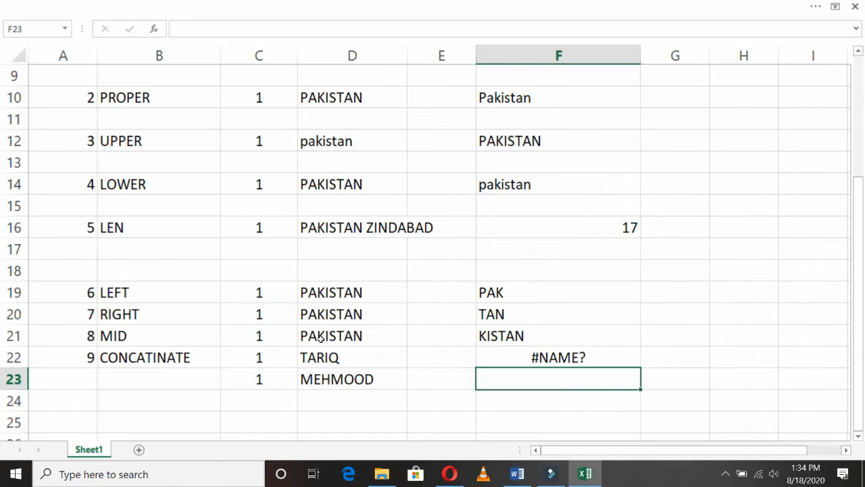
pyautogui.press('F2')
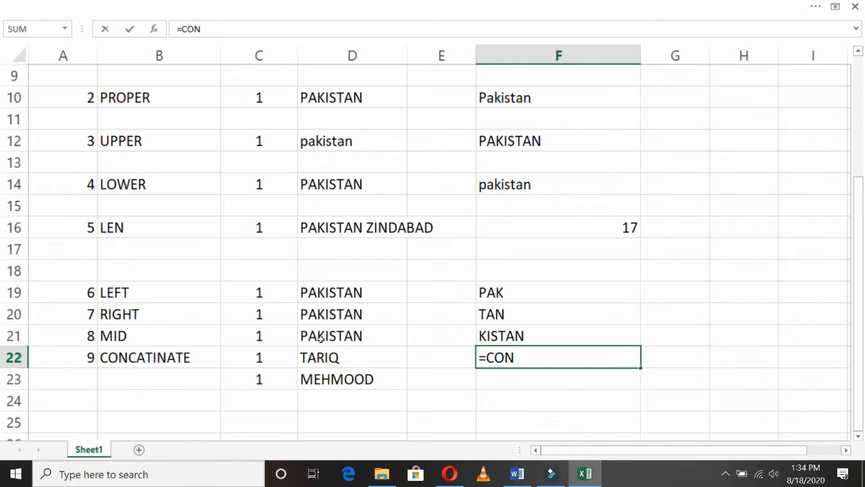
pyautogui.write('CAT')
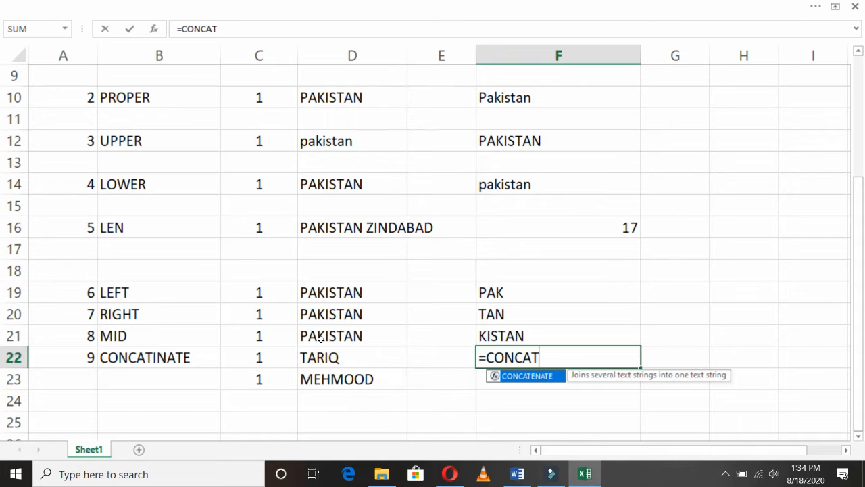
pyautogui.write('ENATE(')
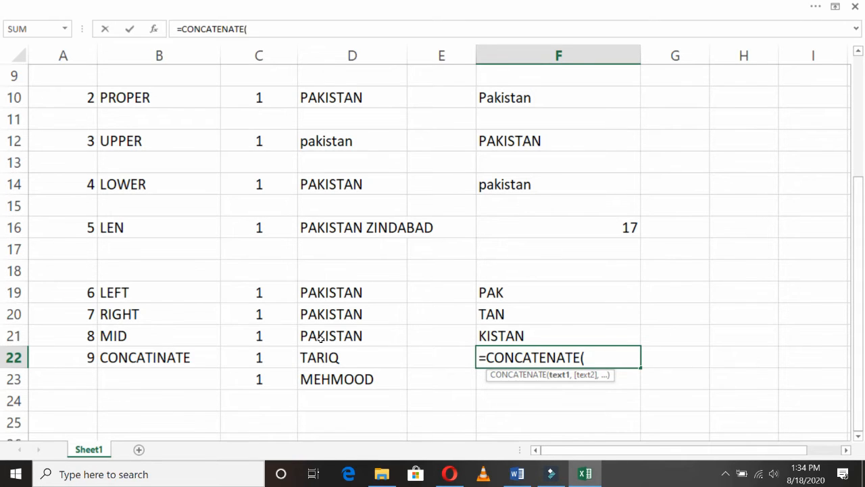
pyautogui.click(332, 360)
pyautogui.write(',')
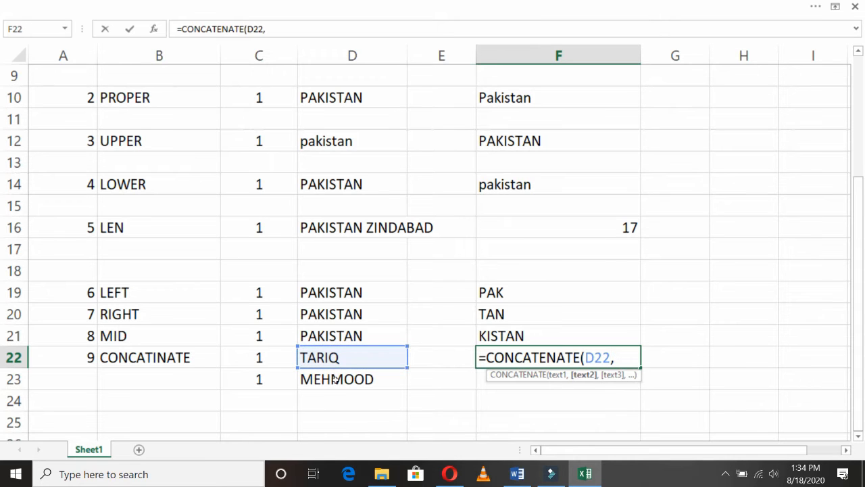
pyautogui.click(351, 382)
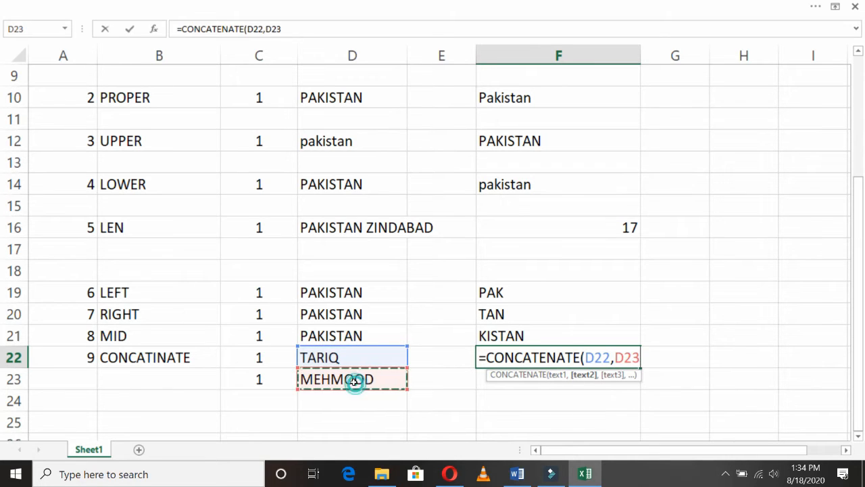
pyautogui.write(')')
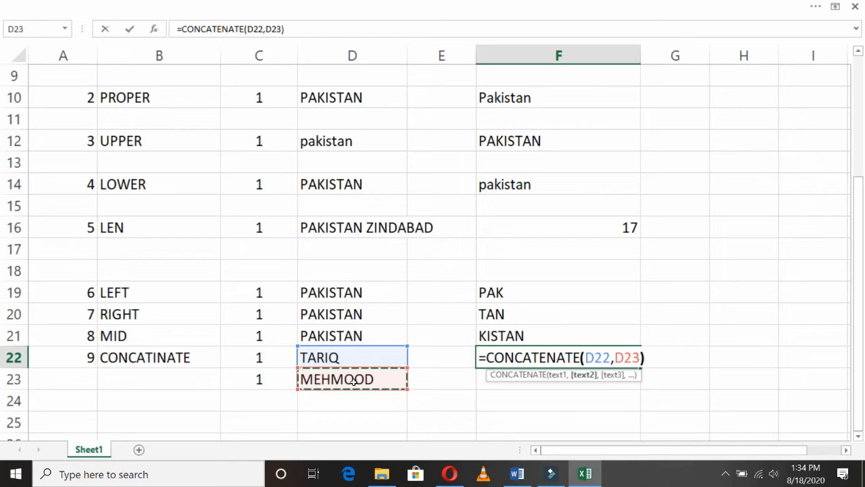
pyautogui.press('Return')
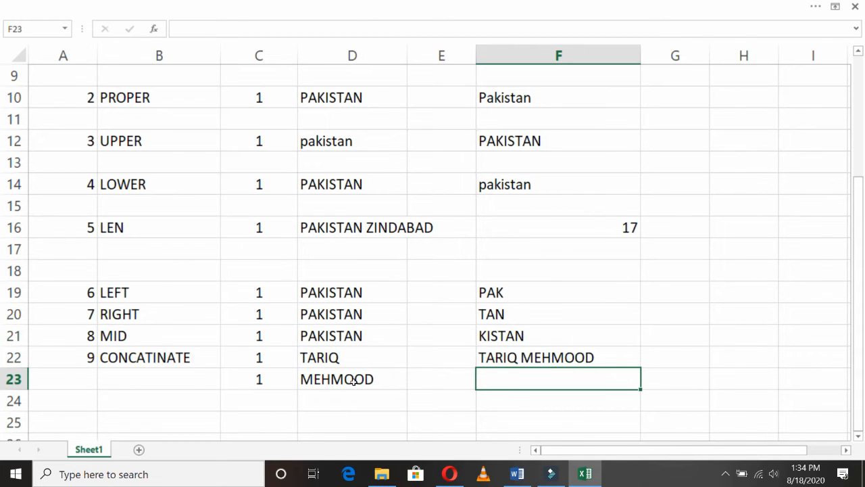
pyautogui.press('Left')
pyautogui.press('Left')
pyautogui.press('Left')
pyautogui.press('Left')
pyautogui.press('Left')
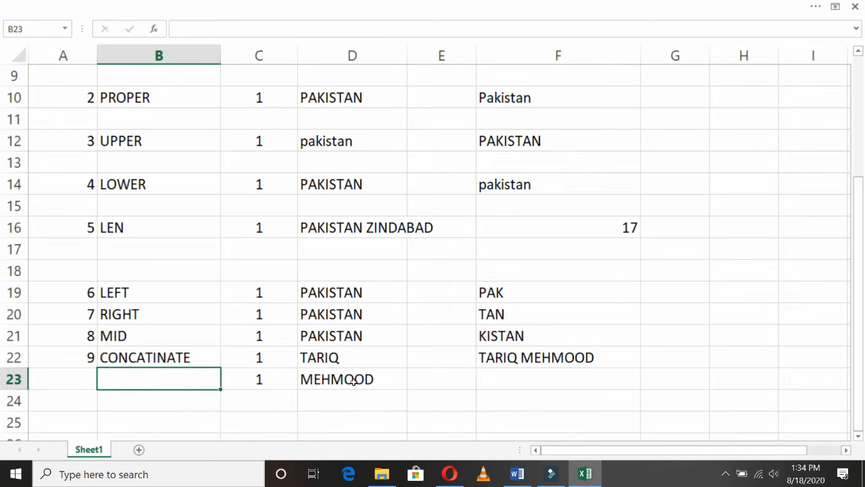
# - Label row 24 as item 10 with FIND in B24
pyautogui.press('Down')
pyautogui.write('10')
pyautogui.press('Return')
pyautogui.press('Up')
pyautogui.press('Right')
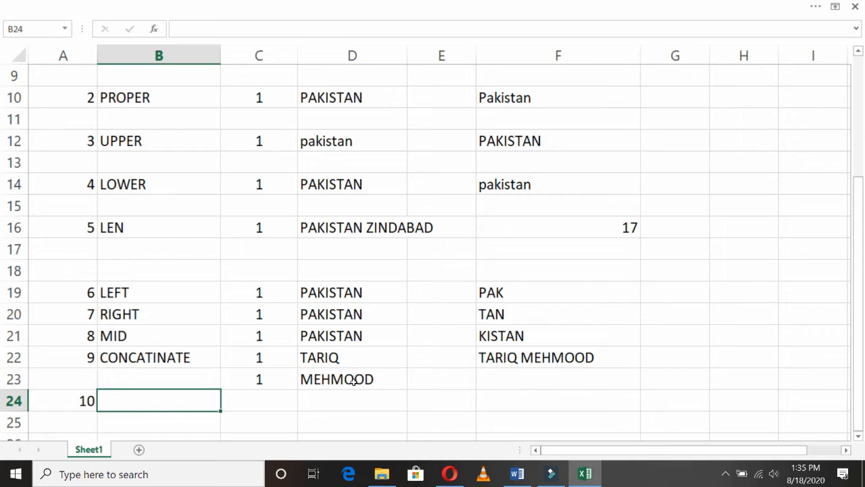
pyautogui.write('FINDA\\')
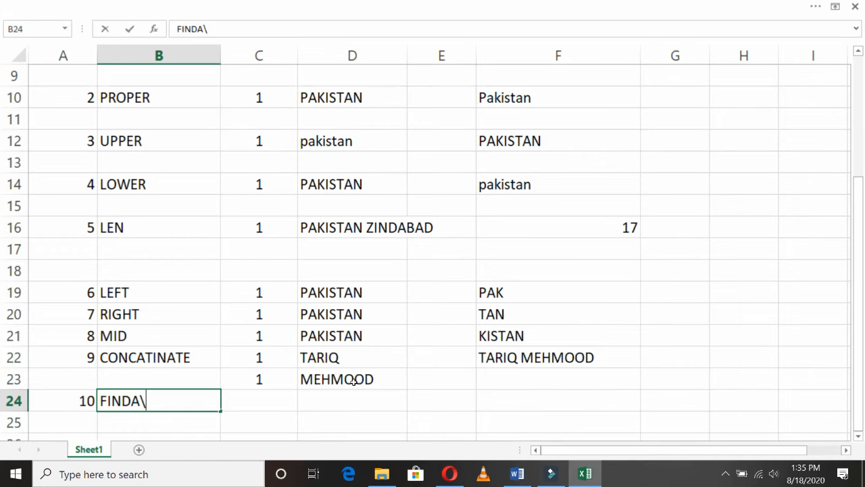
pyautogui.press('BackSpace')
pyautogui.press('BackSpace')
pyautogui.press('Return')
# - Copy the first name from D22 into D24
pyautogui.press('Right')
pyautogui.press('Right')
pyautogui.press('Up')
pyautogui.press('Up')
pyautogui.press('Up')
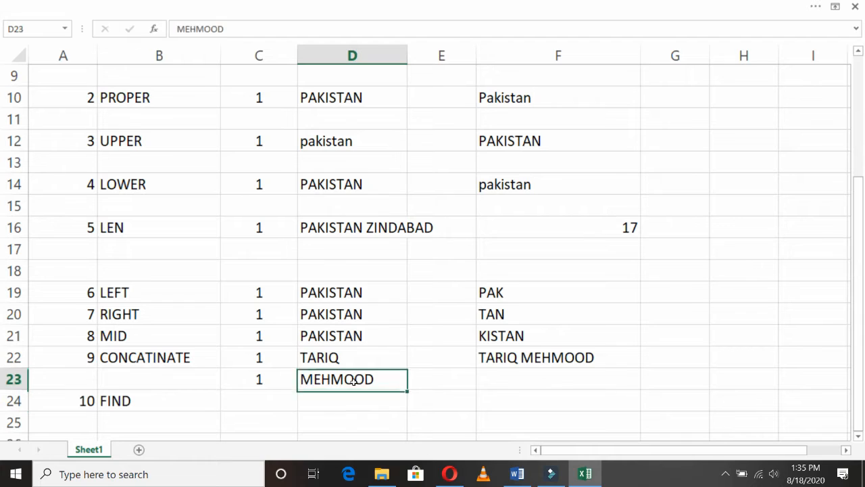
pyautogui.hotkey('ctrl', 'c')
pyautogui.press('Down')
pyautogui.press('Down')
pyautogui.hotkey('ctrl', 'v')
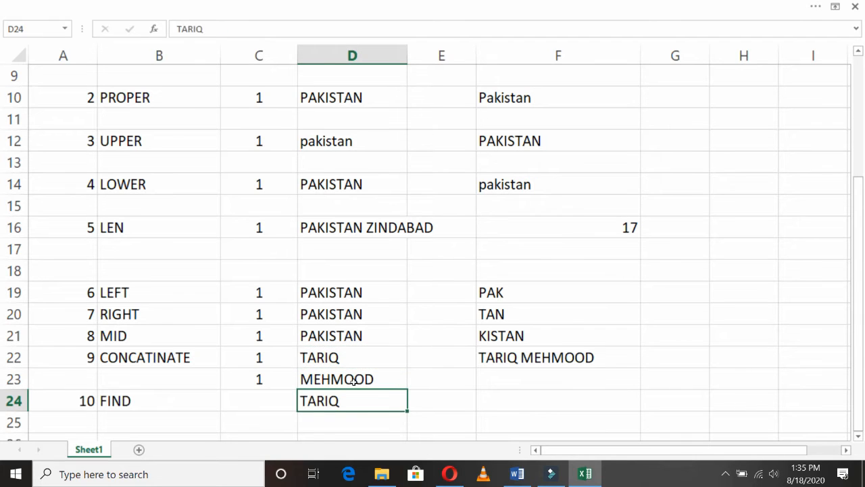
pyautogui.press('Right')
pyautogui.press('Right')
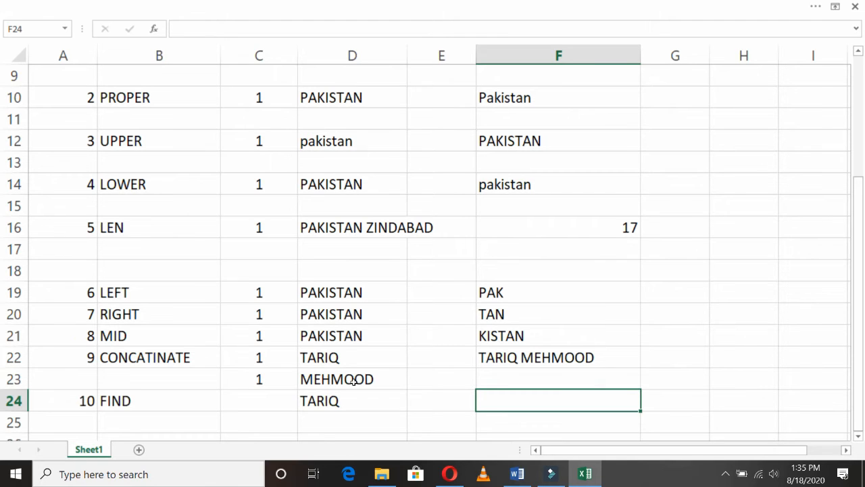
# - Enter =FIND(D24,3) in F24
pyautogui.write('=')
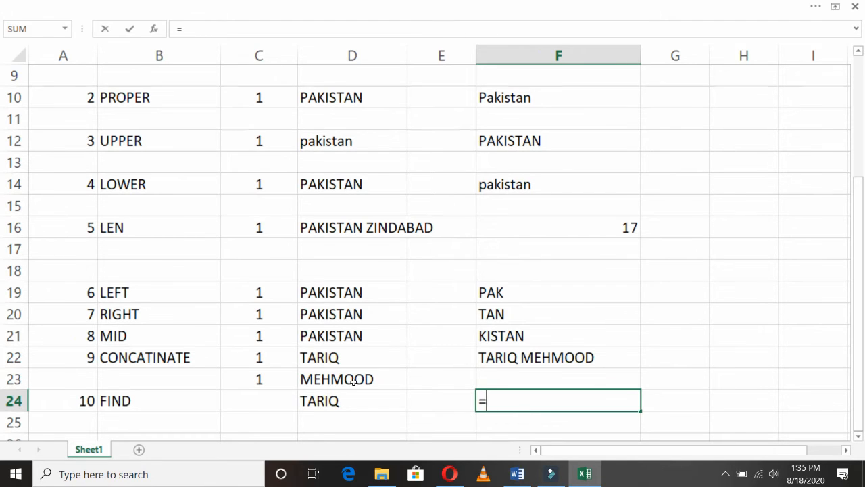
pyautogui.write('FIND(')
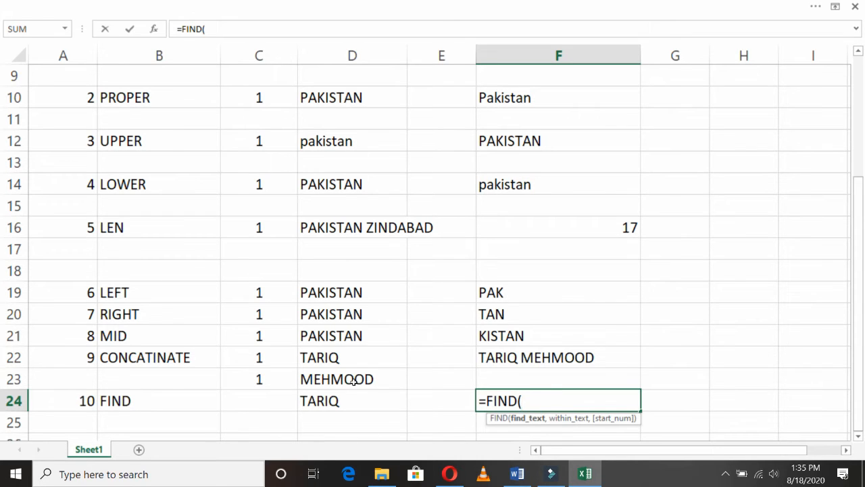
pyautogui.click(353, 399)
pyautogui.write(',3')
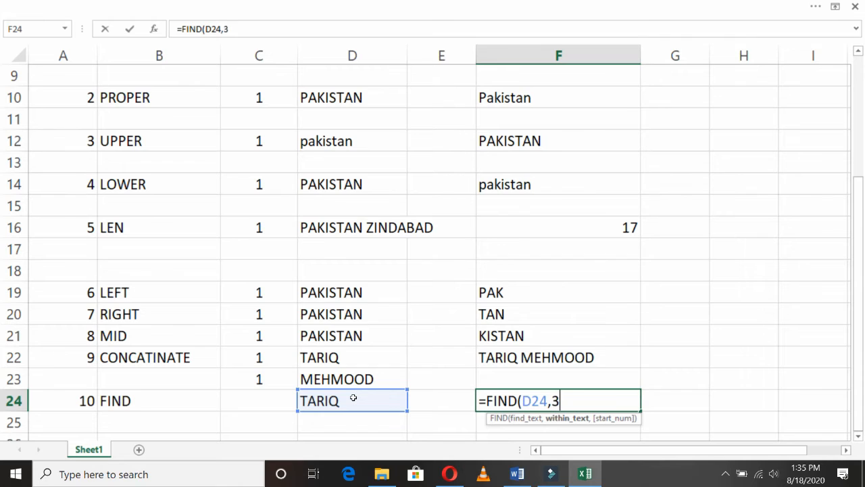
pyautogui.write(')')
pyautogui.press('Return')
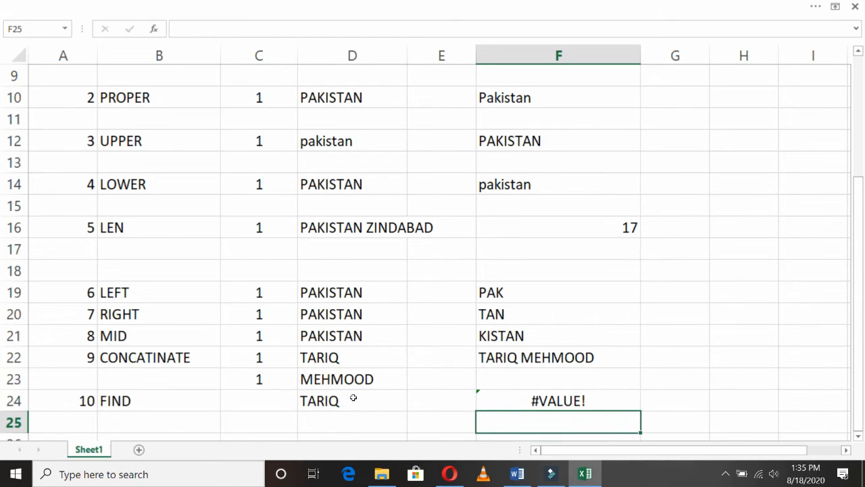
# - Revise the F24 formula to =FIND(I,D24) and reopen it for editing
pyautogui.press('Up')
pyautogui.press('F2')
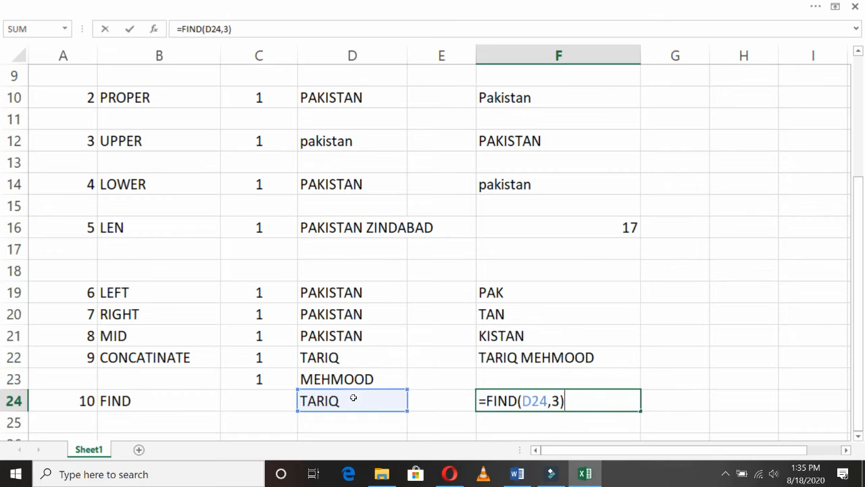
pyautogui.press('Right')
pyautogui.press('Right')
pyautogui.press('Right')
pyautogui.press('Left')
pyautogui.press('Left')
pyautogui.press('Left')
pyautogui.hotkey('shift', 'Right')
pyautogui.hotkey('shift', 'Right')
pyautogui.hotkey('shift', 'Right')
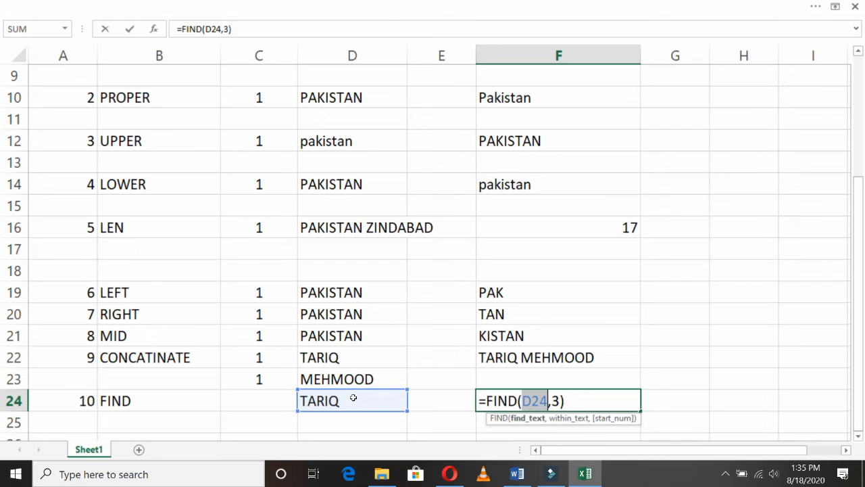
pyautogui.write('I')
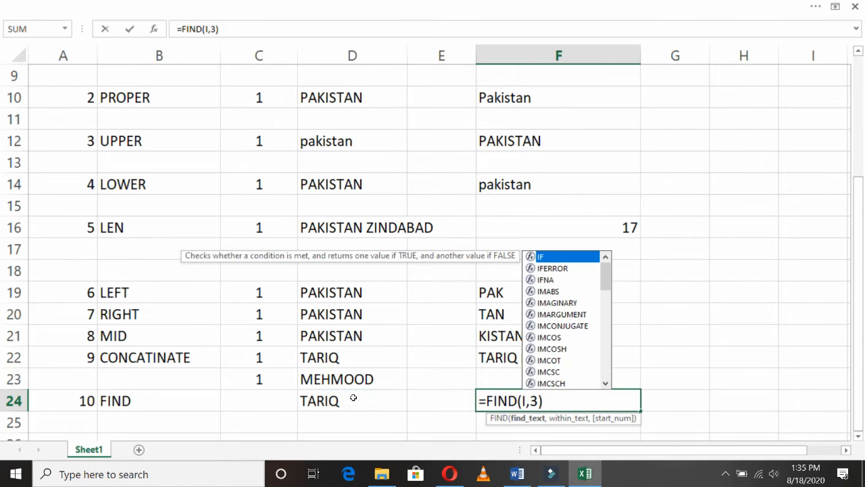
pyautogui.press('Right')
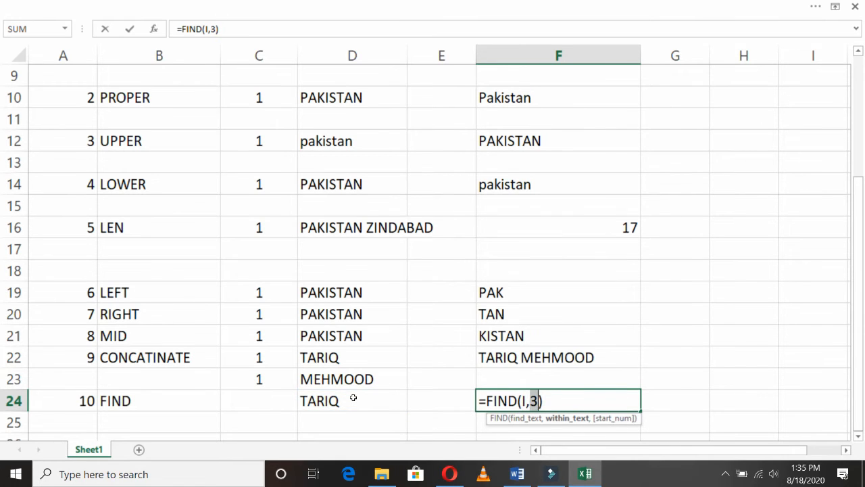
pyautogui.write('D')
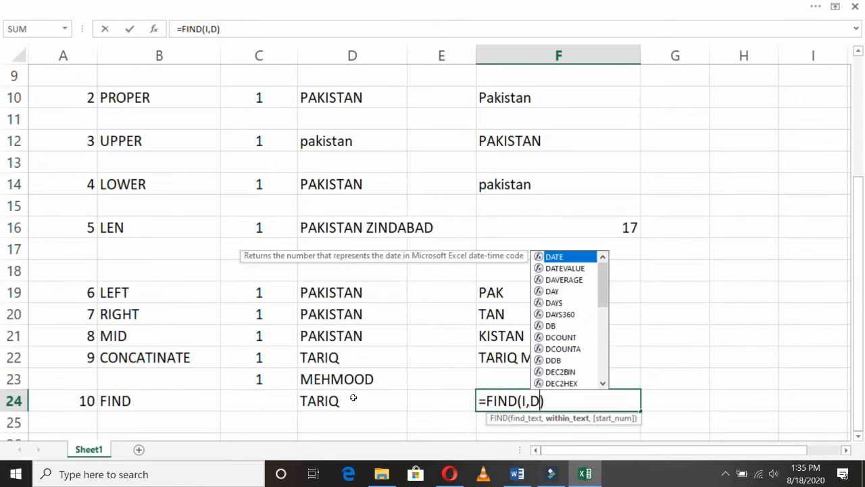
pyautogui.write('24')
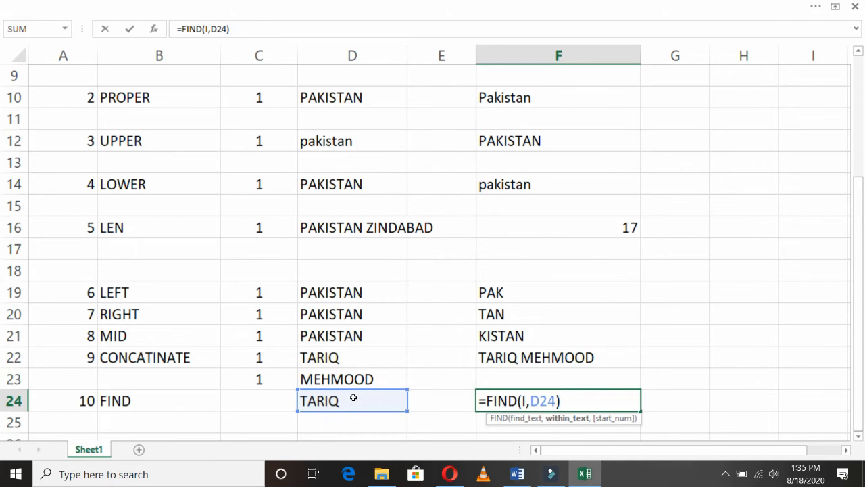
pyautogui.press('Return')
pyautogui.press('Up')
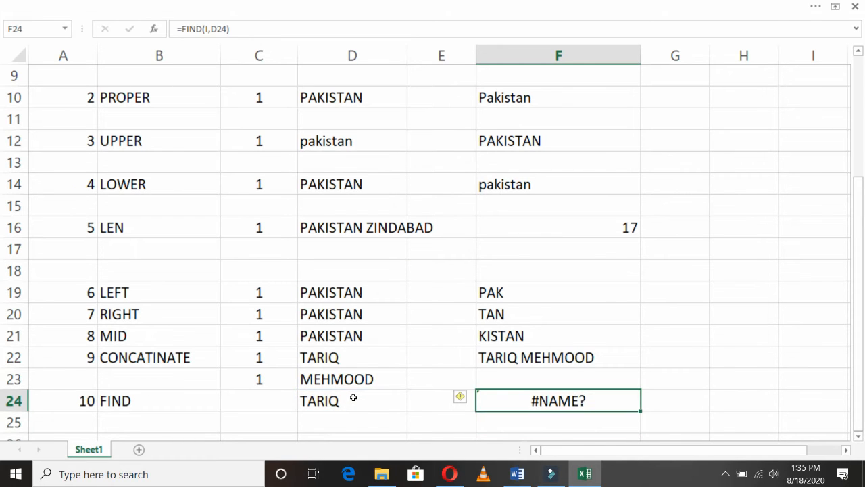
pyautogui.press('F2')
pyautogui.press('Left')
pyautogui.press('Left')
pyautogui.press('Left')
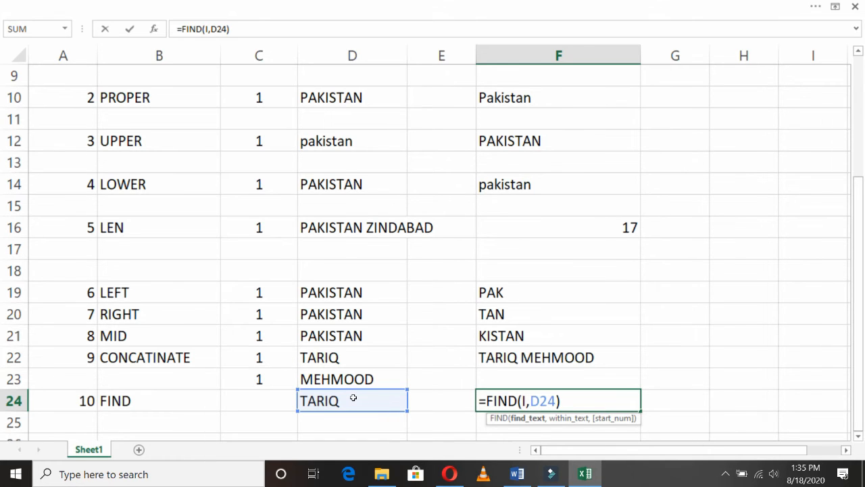
# - Try to commit the edited FIND formula, declining Excel's suggested correction
pyautogui.write('"')
pyautogui.press('pageup')
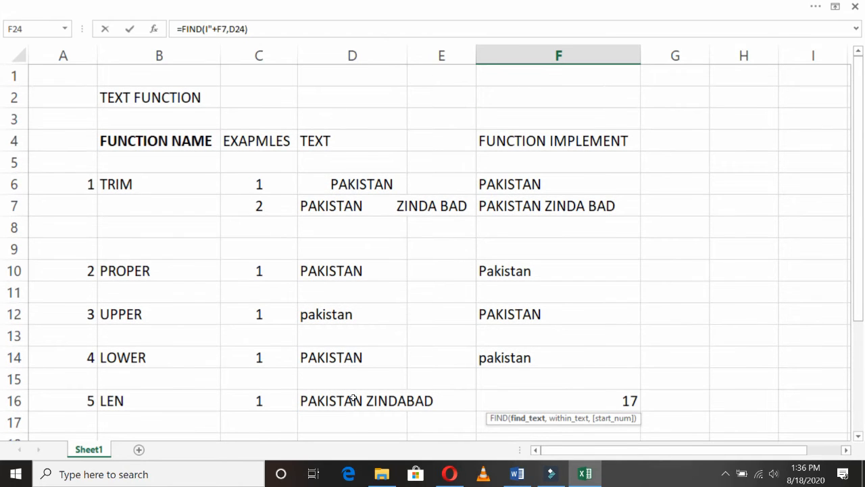
pyautogui.press('Return')
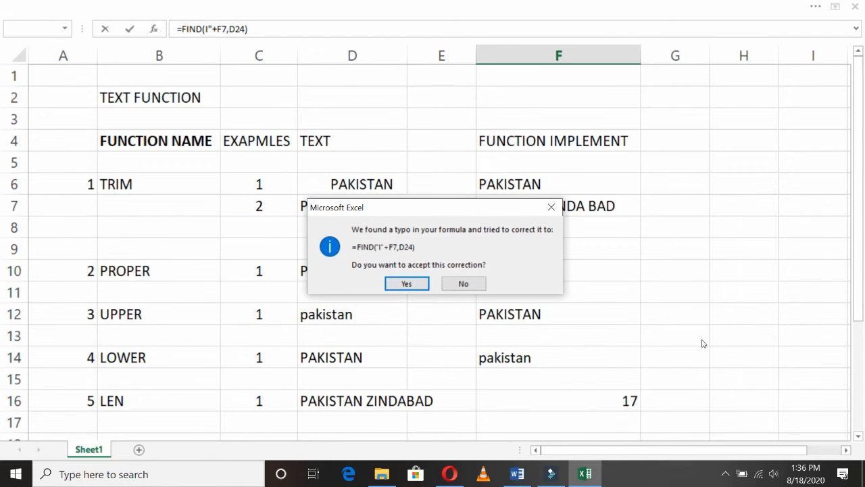
pyautogui.click(455, 286)
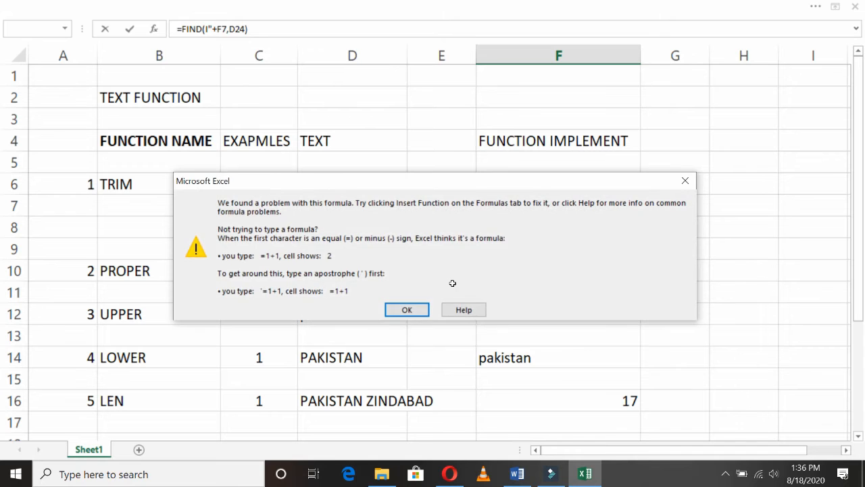
pyautogui.press('Escape')
# - Fix F24's first argument to the quoted "I" so it reads =FIND("I",D24)
pyautogui.write('`')
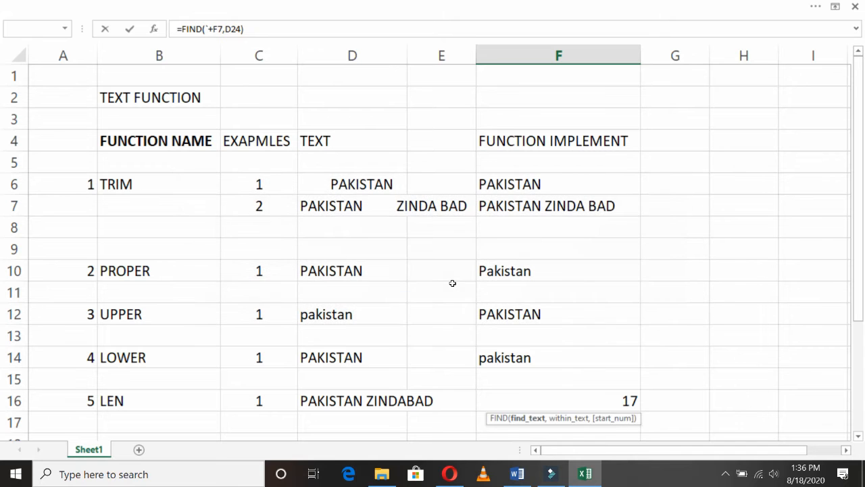
pyautogui.click(860, 436)
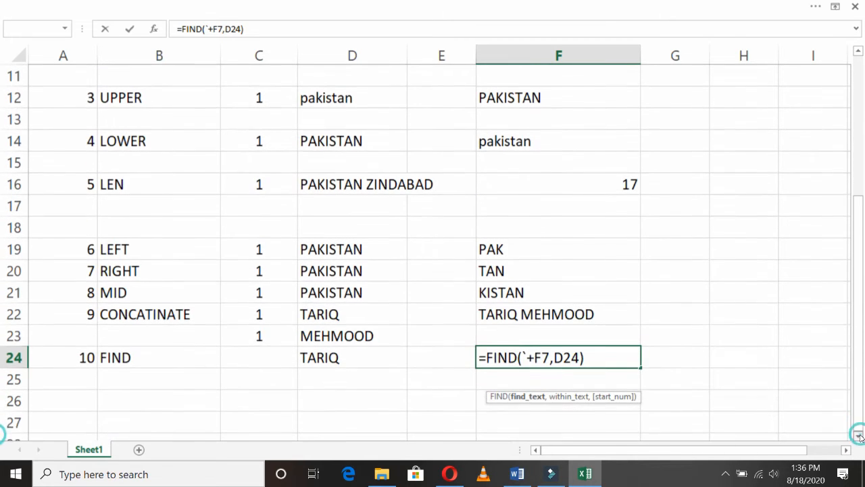
pyautogui.click(859, 436)
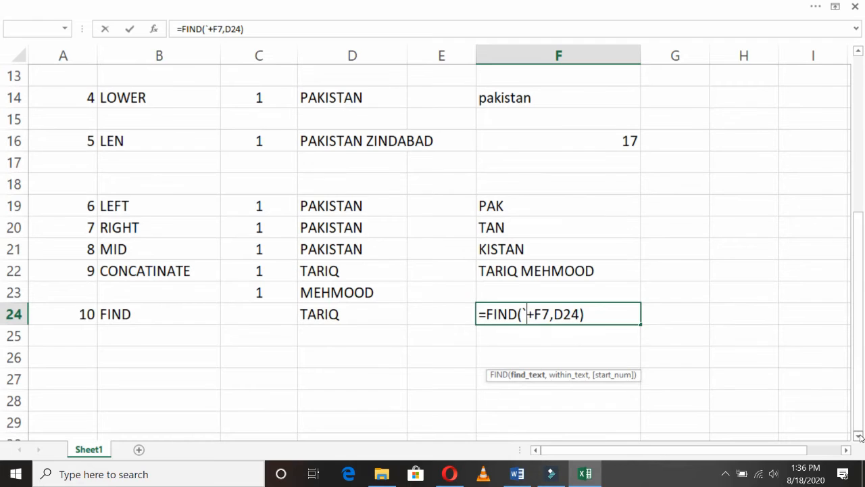
pyautogui.press('Delete')
pyautogui.press('BackSpace')
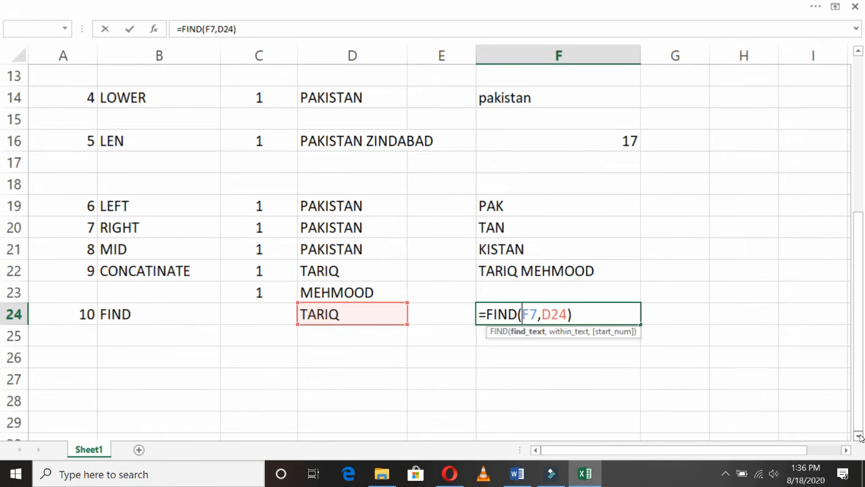
pyautogui.write('"')
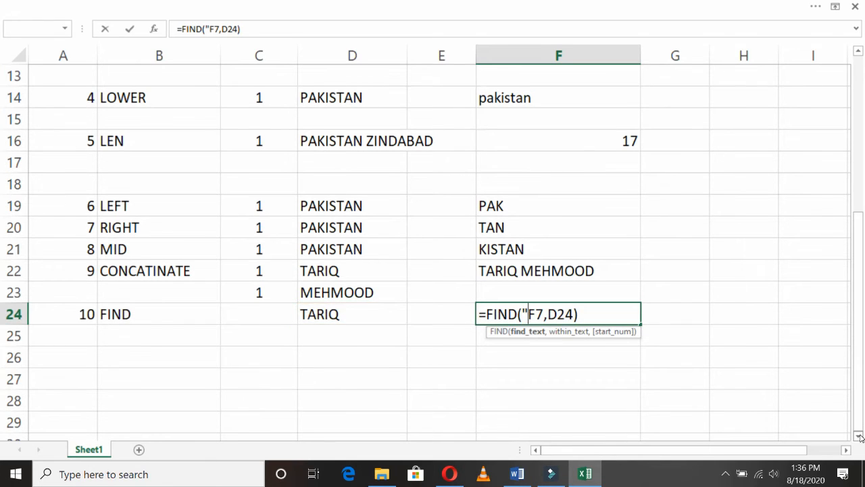
pyautogui.press('Delete')
pyautogui.press('Delete')
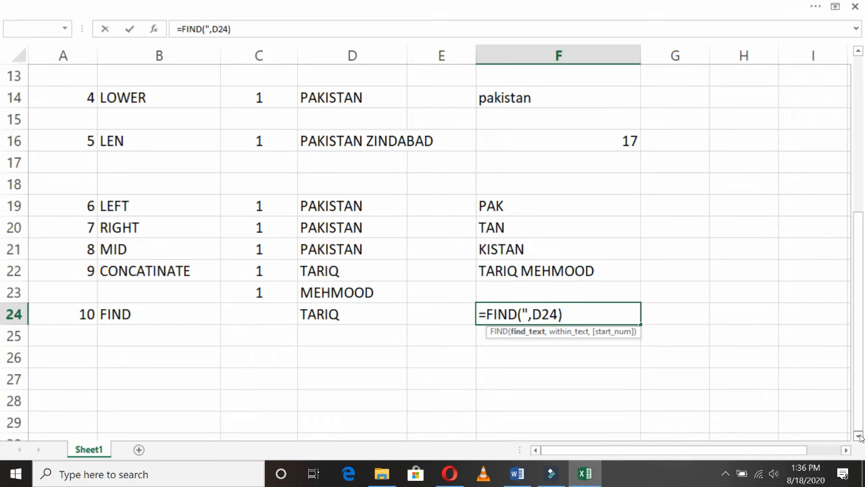
pyautogui.write('I"')
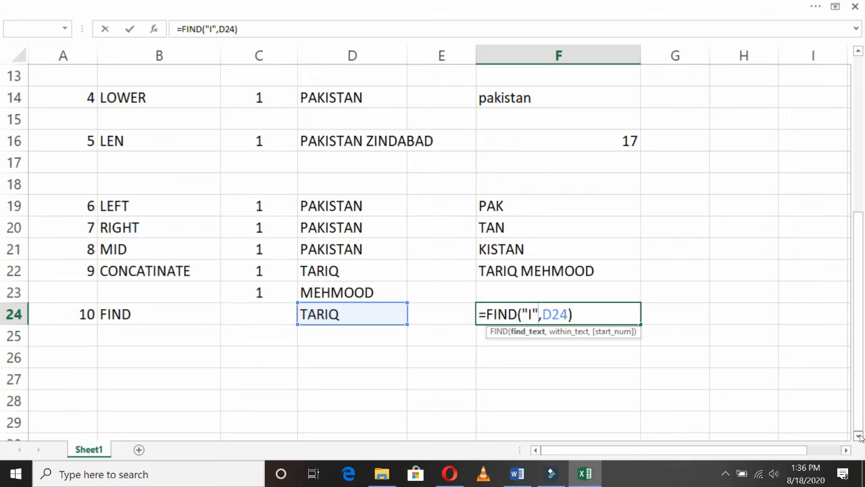
pyautogui.press('Return')
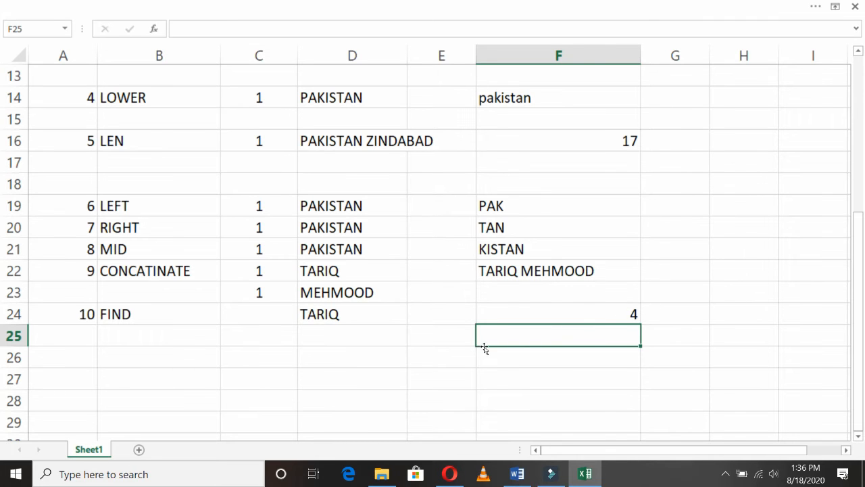
# - Label row 25 as item 11, SEARCH, with the sample first name in D25
pyautogui.click(100, 336)
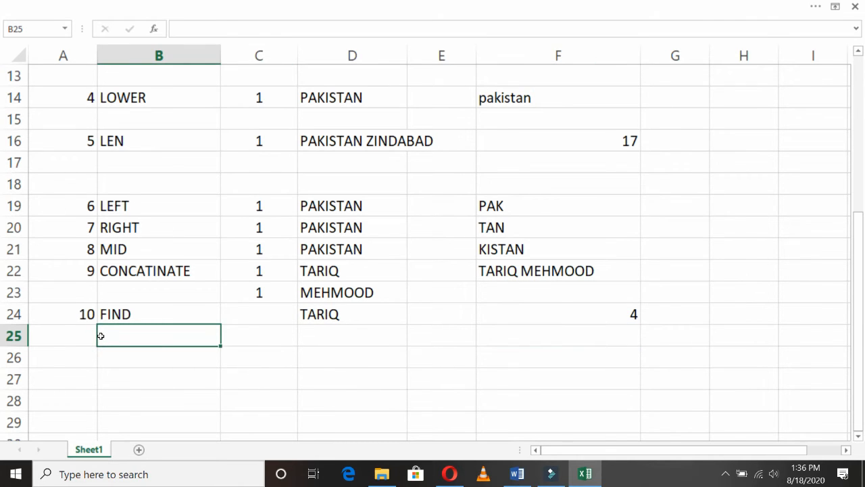
pyautogui.hotkey('ctrl', 'd')
pyautogui.write('SEARCH')
pyautogui.press('Return')
pyautogui.press('Up')
pyautogui.press('Left')
pyautogui.write('11')
pyautogui.press('Return')
pyautogui.press('Up')
pyautogui.press('Right')
pyautogui.press('Right')
pyautogui.press('Right')
pyautogui.write('TARIQ')
pyautogui.press('Right')
pyautogui.press('Right')
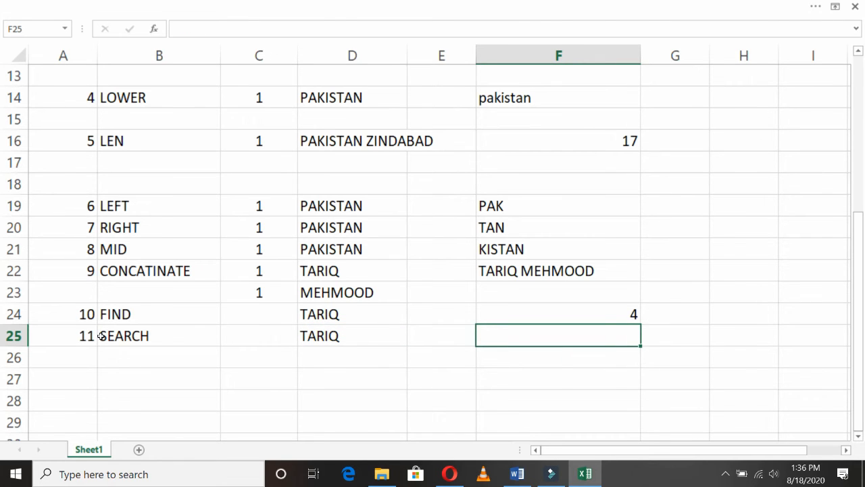
# - Copy the FIND formula into F25 and change it to =SEARCH("I",D25), returning 4
pyautogui.hotkey('ctrl', 'd')
pyautogui.press('F2')
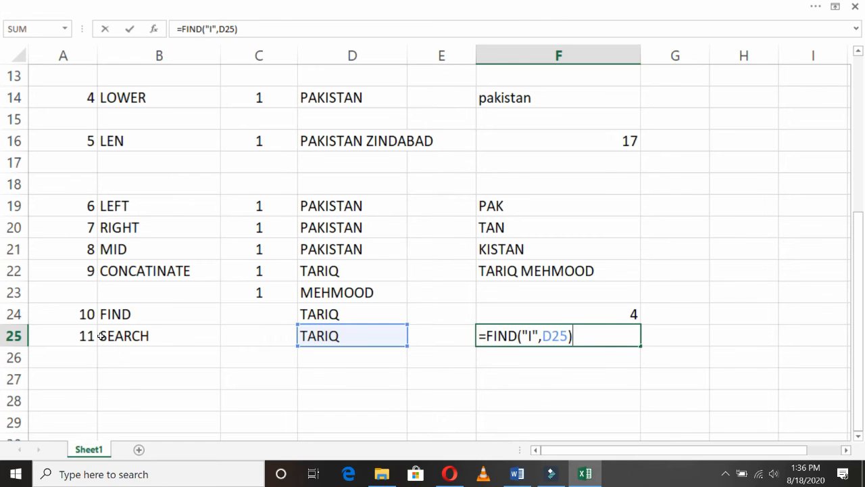
pyautogui.press('Left')
pyautogui.press('Left')
pyautogui.press('Left')
pyautogui.press('Left')
pyautogui.press('Left')
pyautogui.press('Left')
pyautogui.press('Left')
pyautogui.press('Left')
pyautogui.press('Left')
pyautogui.press('Left')
pyautogui.press('Left')
pyautogui.press('Left')
pyautogui.press('Left')
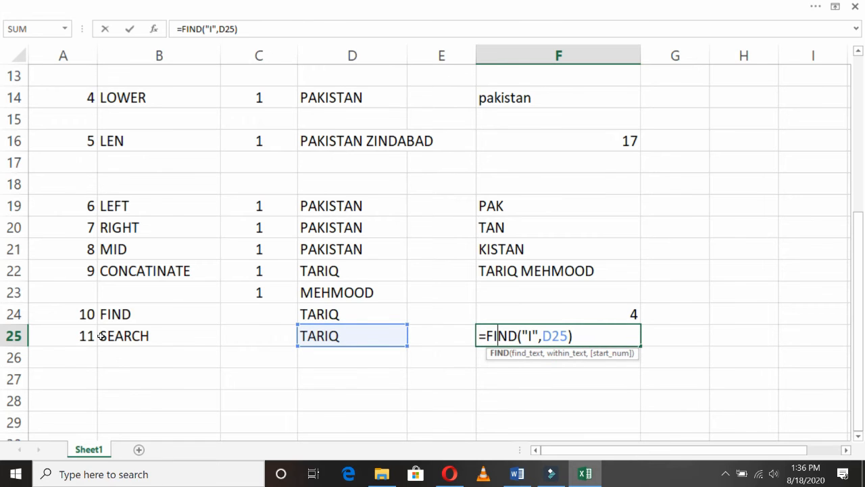
pyautogui.hotkey('shift', 'Right')
pyautogui.hotkey('shift', 'Right')
pyautogui.hotkey('shift', 'Right')
pyautogui.hotkey('shift', 'Right')
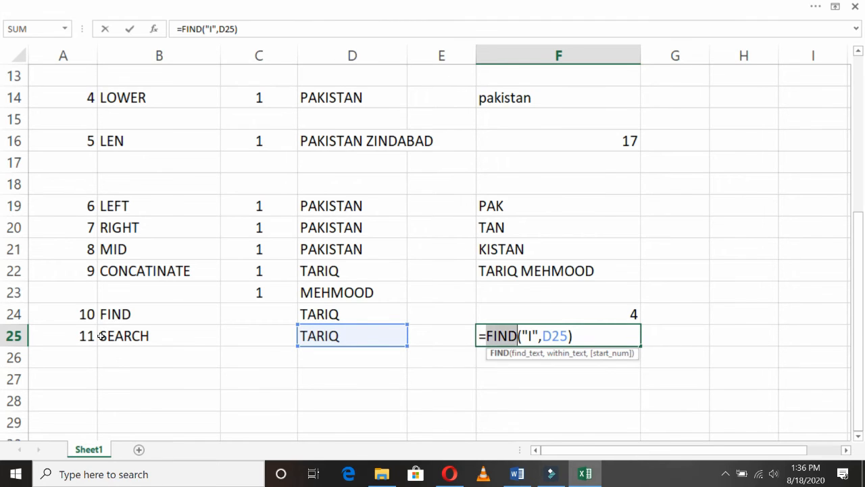
pyautogui.write('SEARCH')
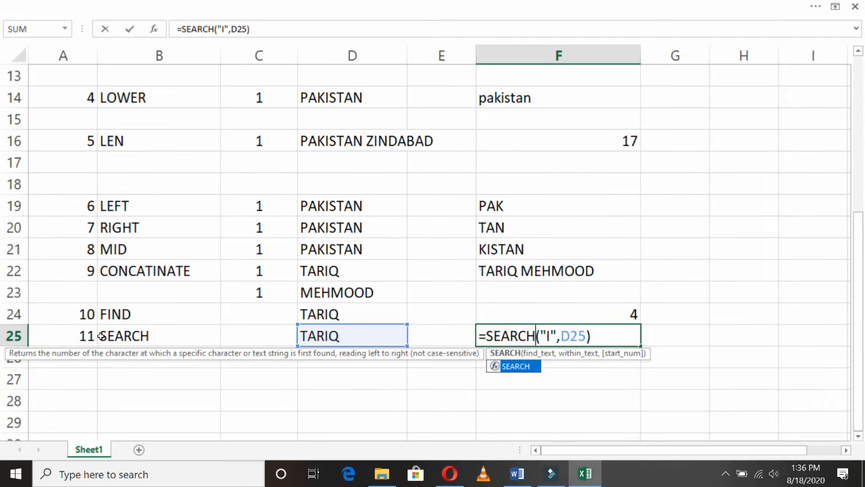
pyautogui.hotkey('shift', 'Return')
pyautogui.press('Down')
pyautogui.press('Down')
pyautogui.press('Left')
pyautogui.press('Left')
pyautogui.press('Left')
pyautogui.press('Left')
pyautogui.press('Left')
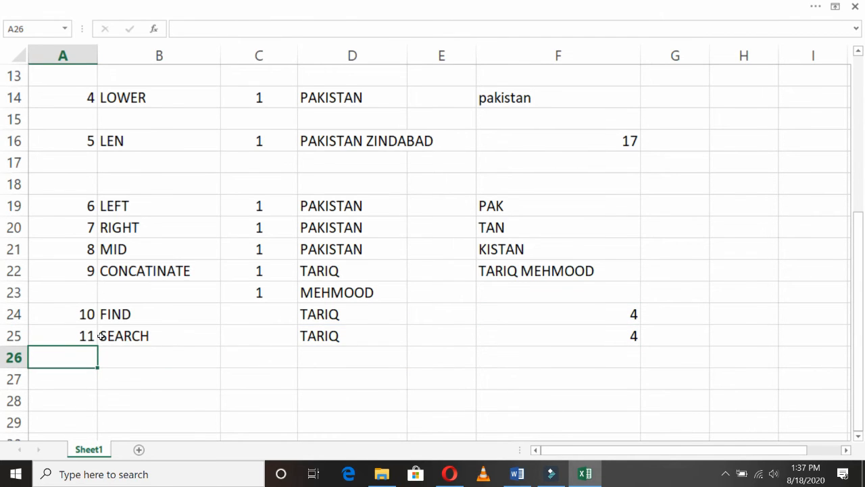
# - Label row 26 as item 12, REPLACE, and fill the sample first name down into D26
pyautogui.write('12')
pyautogui.press('Return')
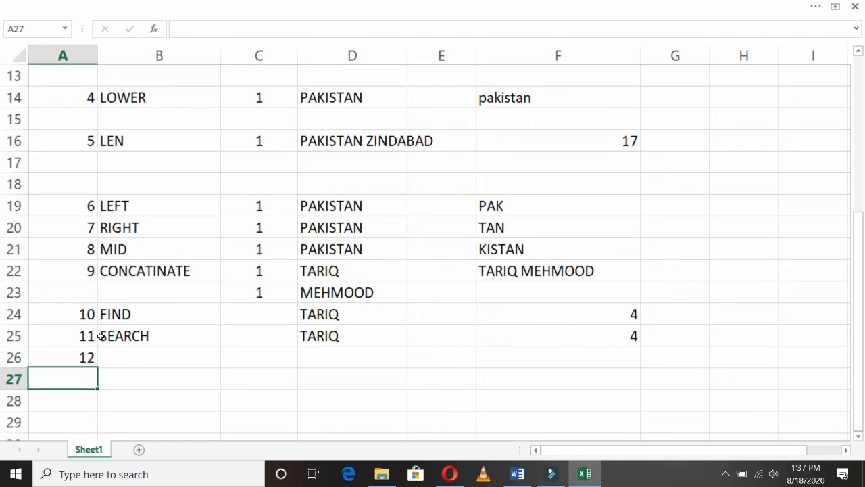
pyautogui.press('Up')
pyautogui.press('Right')
pyautogui.write('REPLACE')
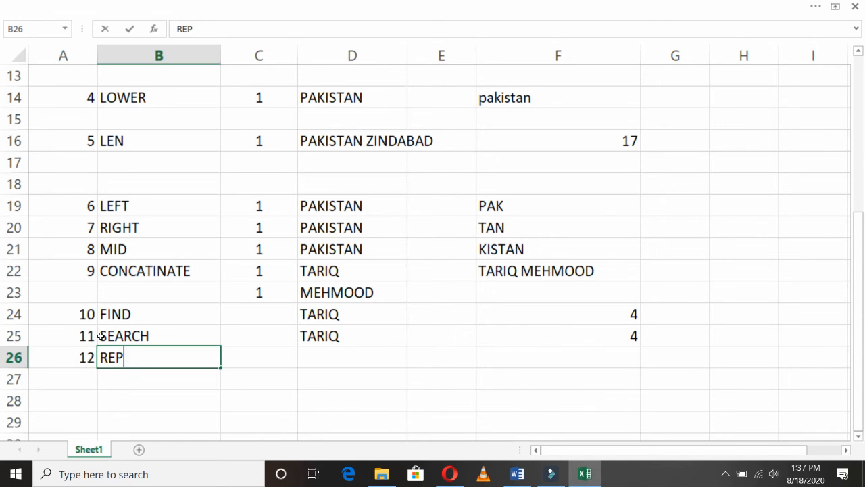
pyautogui.press('Return')
pyautogui.press('Up')
pyautogui.press('Right')
pyautogui.press('Right')
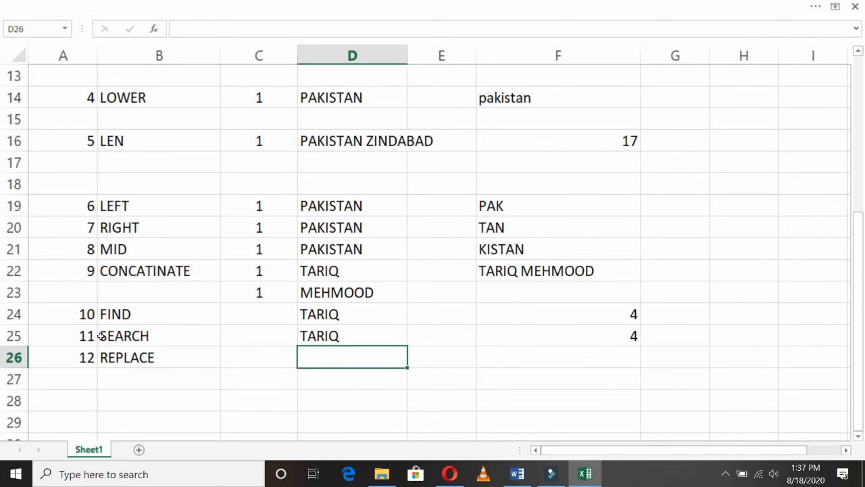
pyautogui.hotkey('ctrl', 'd')
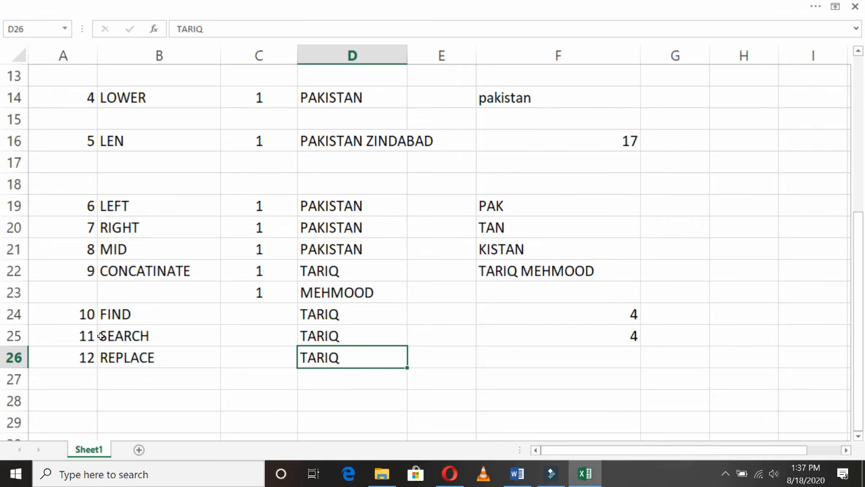
pyautogui.press('Right')
pyautogui.press('Right')
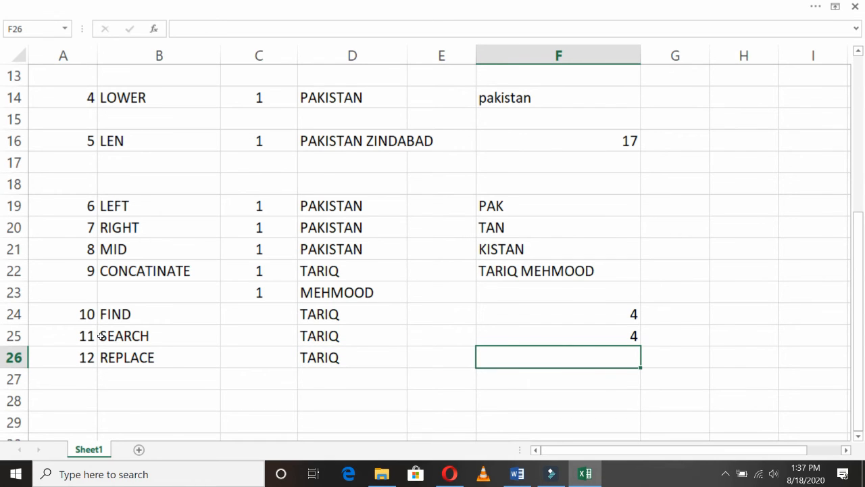
# - Enter =REPLACE(D26,4,1,"B") in F26 and review its arguments
pyautogui.write('=')
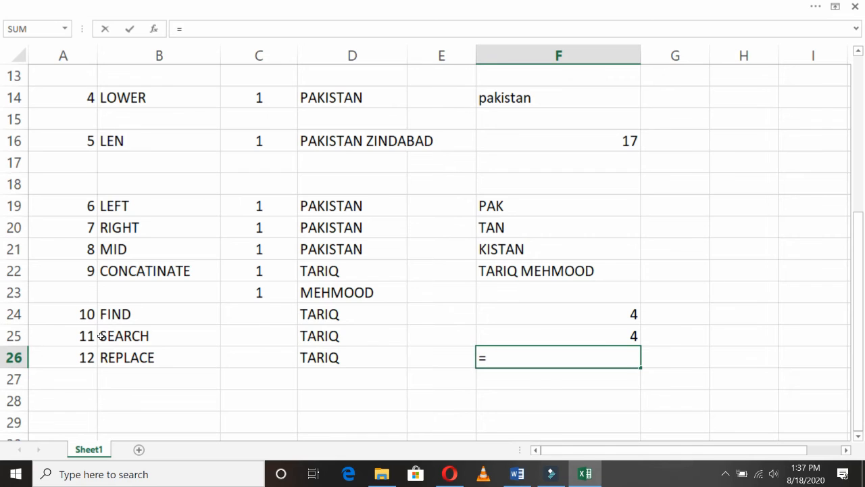
pyautogui.write('REPLACE(')
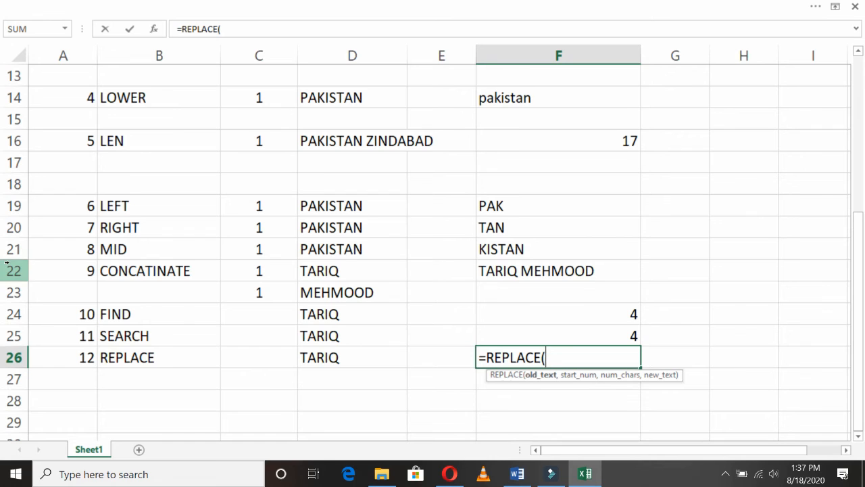
pyautogui.click(359, 353)
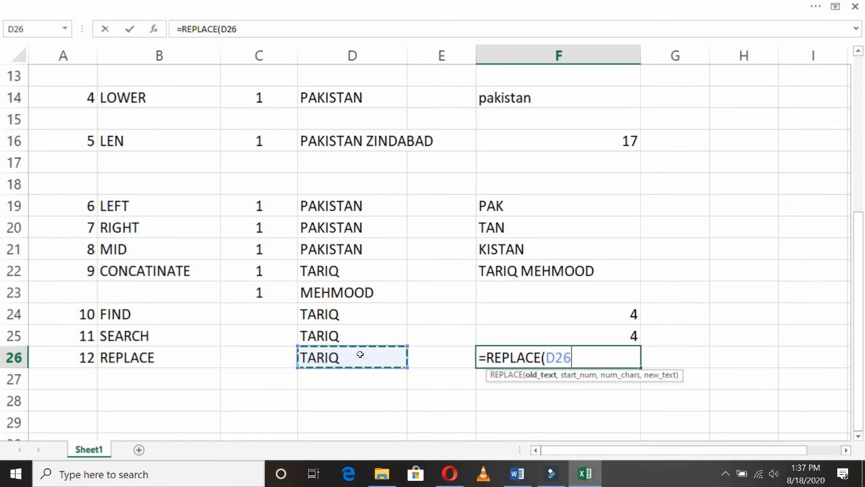
pyautogui.write(',')
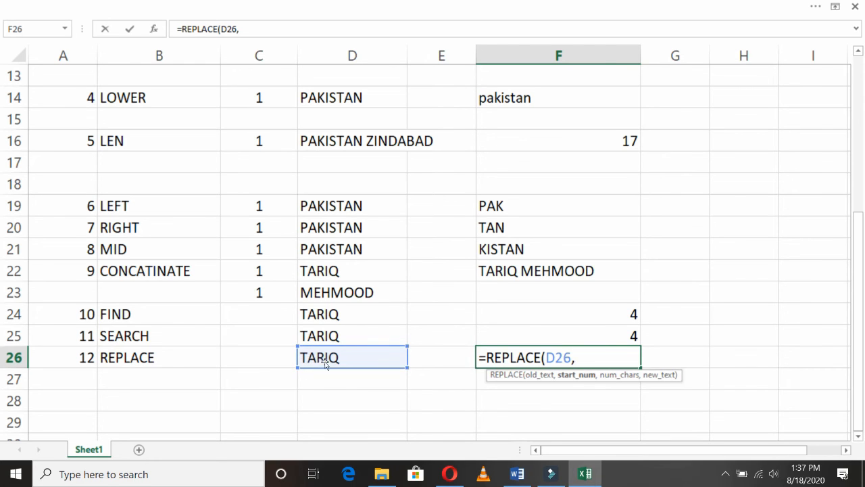
pyautogui.write('4,')
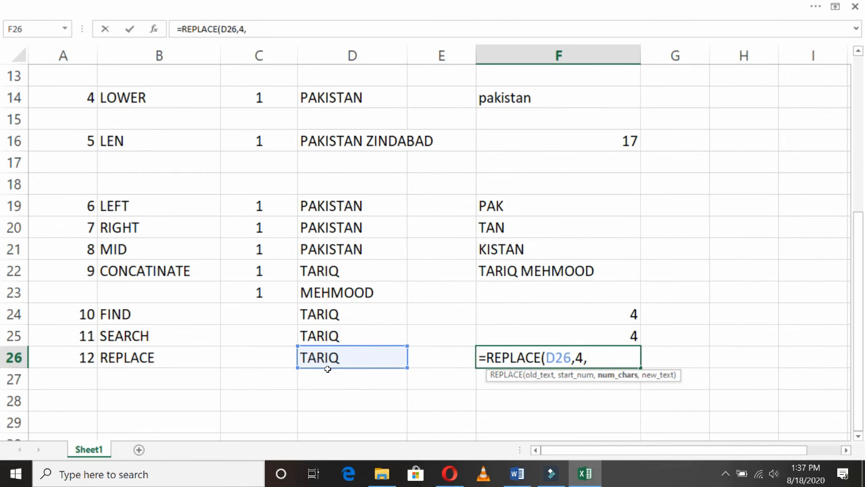
pyautogui.write('1,"')
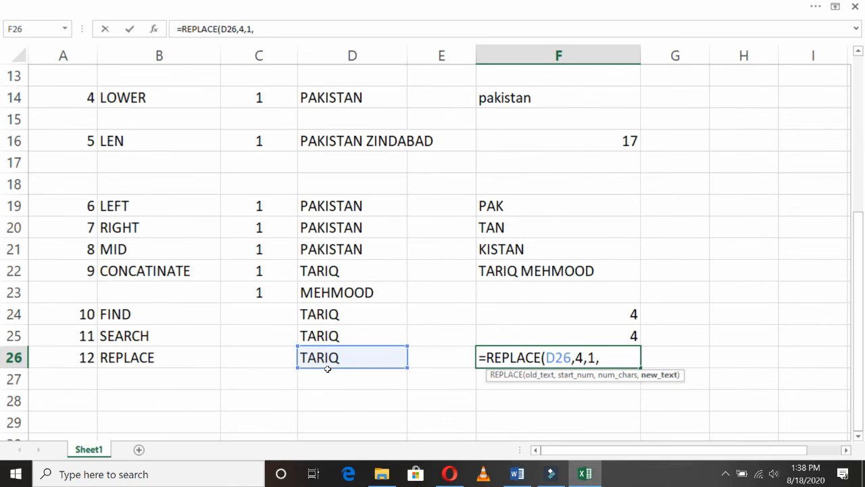
pyautogui.write('B")')
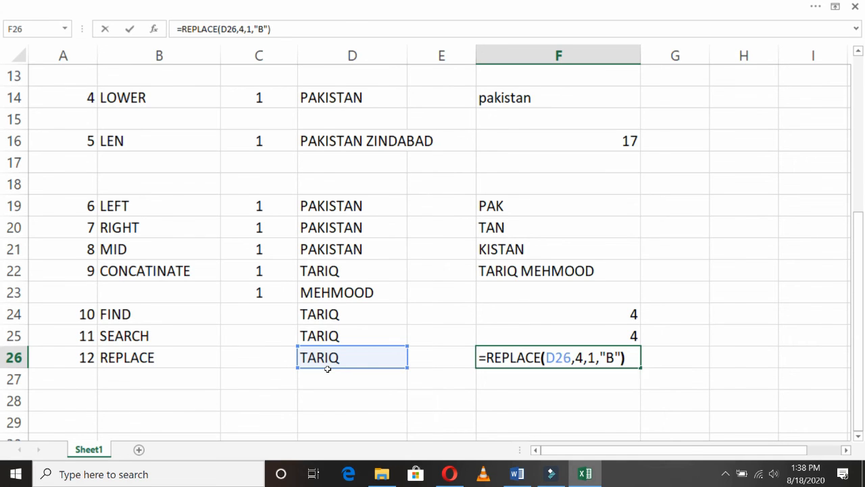
pyautogui.hotkey('ctrl', 'Return')
pyautogui.press('Return')
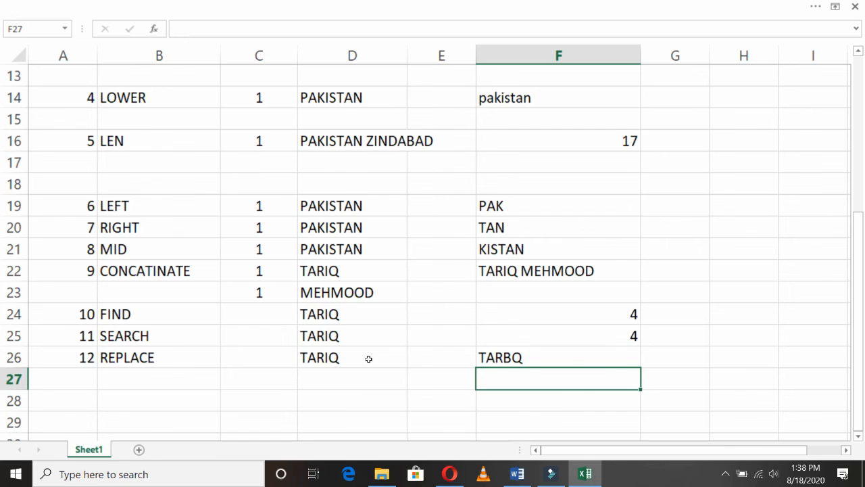
pyautogui.click(507, 356)
pyautogui.doubleClick(506, 355)
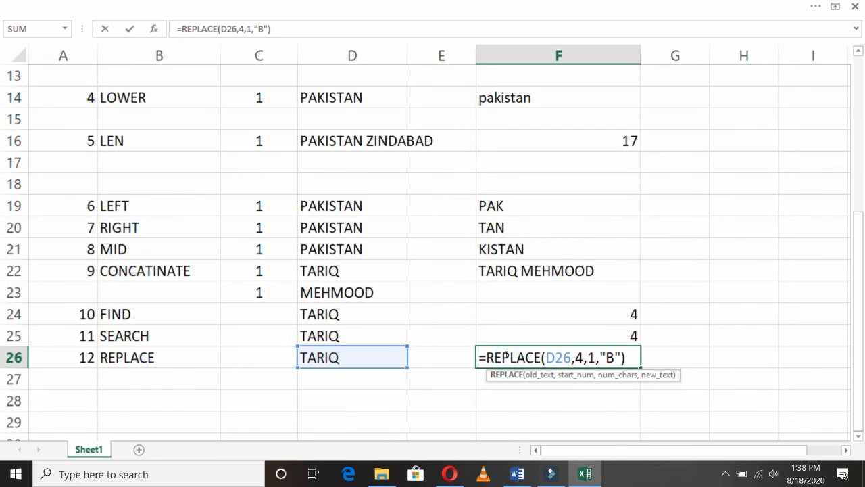
pyautogui.click(607, 357)
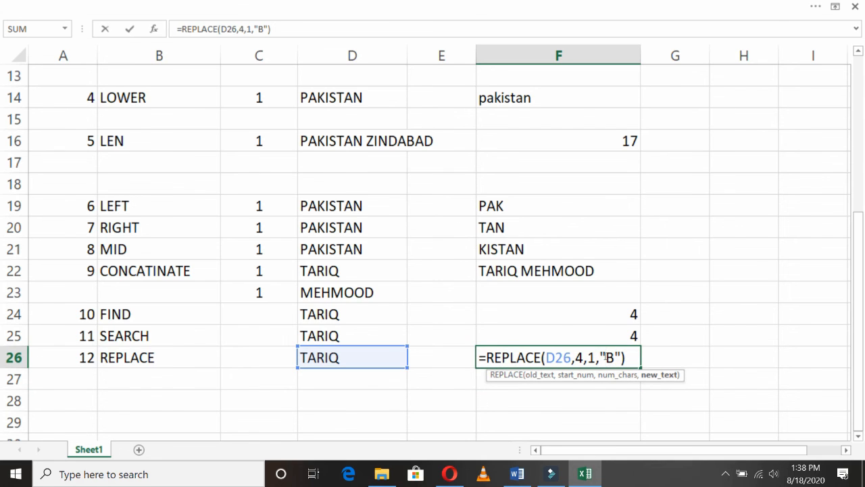
pyautogui.click(663, 355)
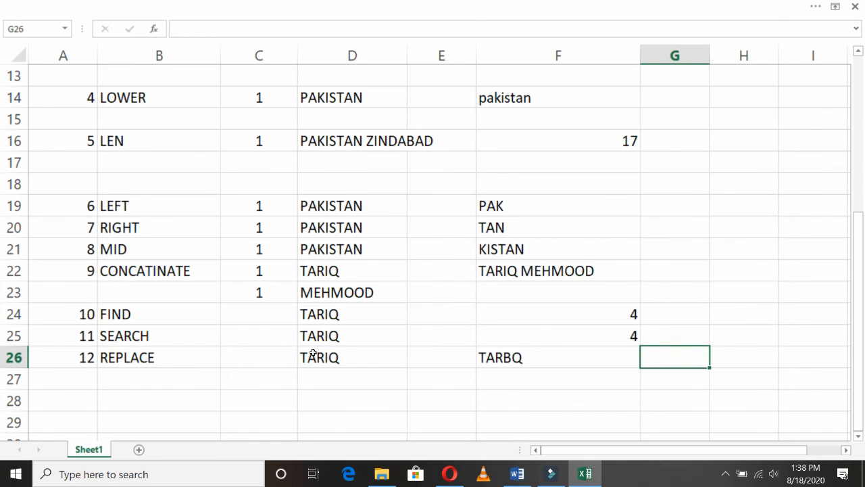
# - Enter TODAY, NOW and COUNT into B27:B29 below the REPLACE label
pyautogui.click(167, 366)
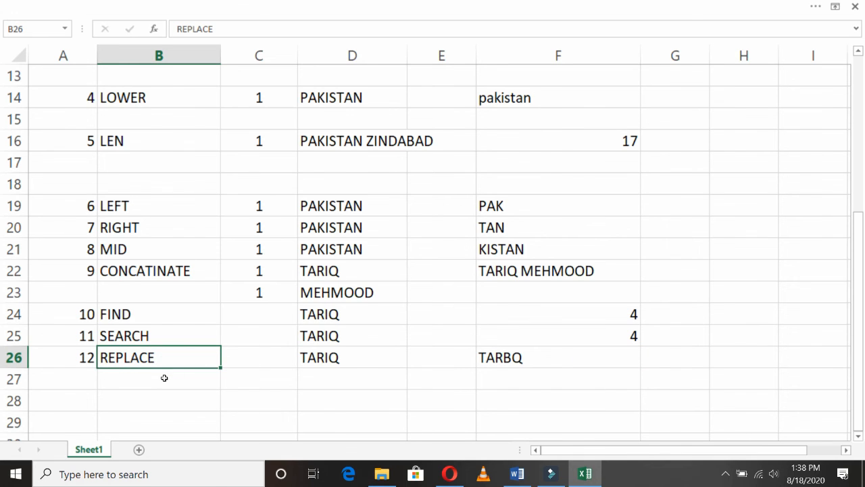
pyautogui.click(163, 377)
pyautogui.write('TODAY')
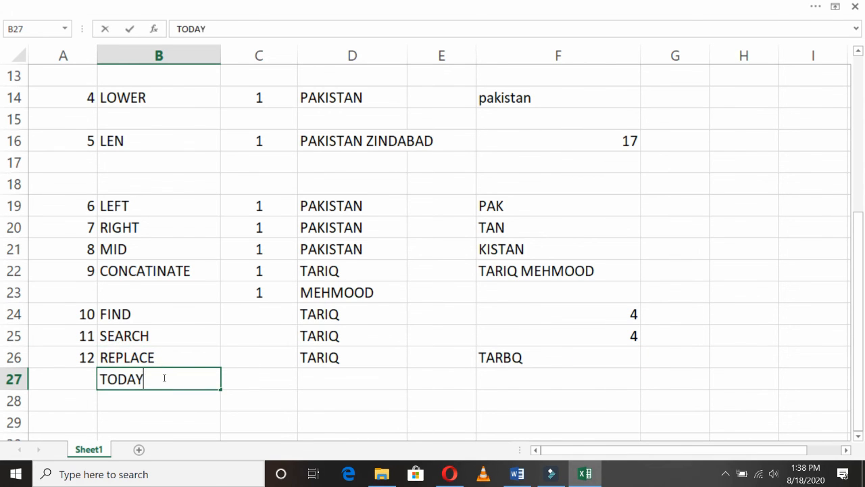
pyautogui.press('Return')
pyautogui.write('NOW')
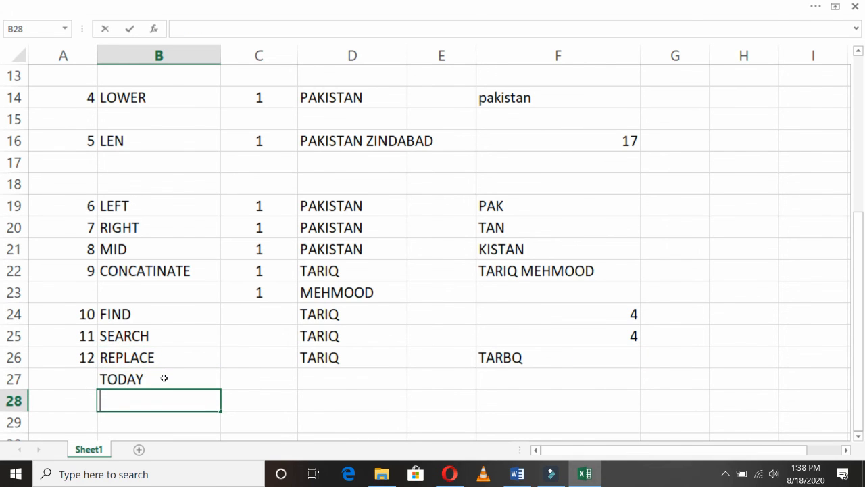
pyautogui.press('Return')
pyautogui.write('COUT')
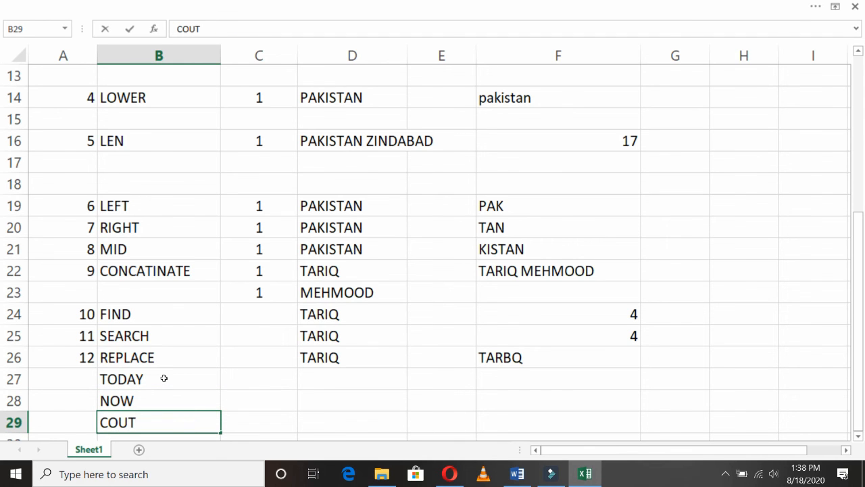
pyautogui.press('BackSpace')
pyautogui.write('NT')
pyautogui.press('Return')
# - Enter COUNTA, BLANK, MINIMUM and MAXIMUM into B30:B33 to complete the list
pyautogui.write('\\')
pyautogui.press('BackSpace')
pyautogui.write('C')
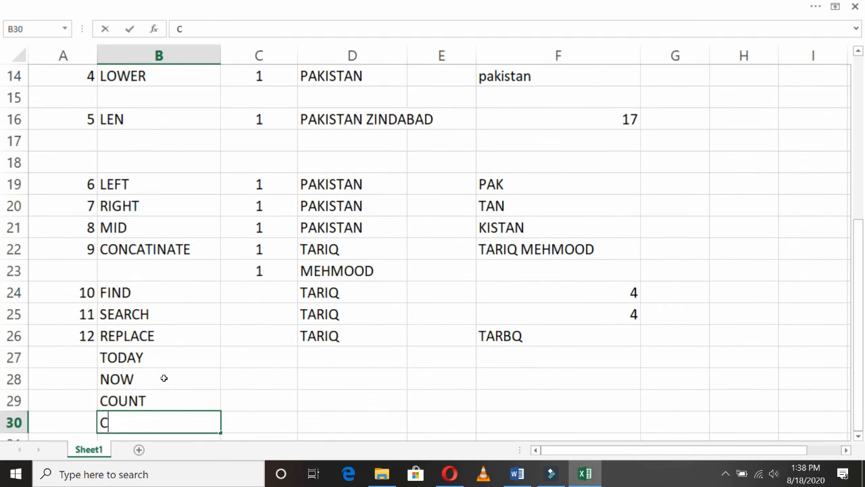
pyautogui.write('OUNTA')
pyautogui.press('Return')
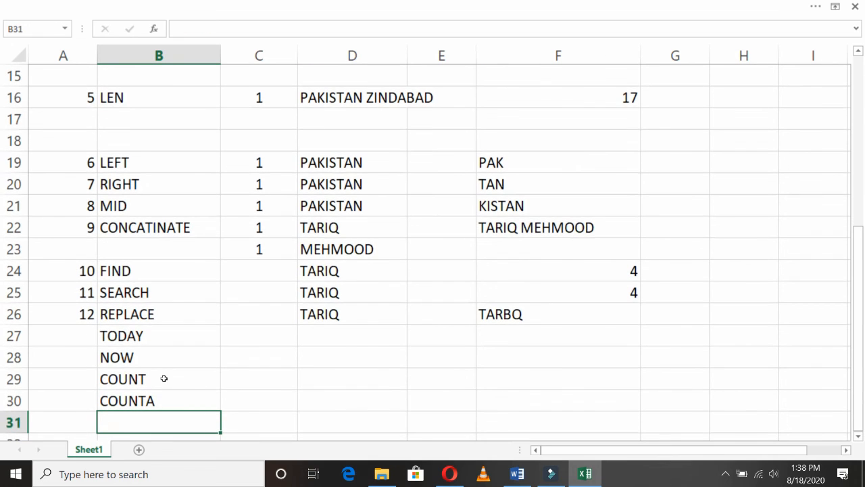
pyautogui.write('BLANK')
pyautogui.press('Return')
pyautogui.write('MINIMUM')
pyautogui.press('Return')
pyautogui.write('MAXIMUM')
pyautogui.press('Return')
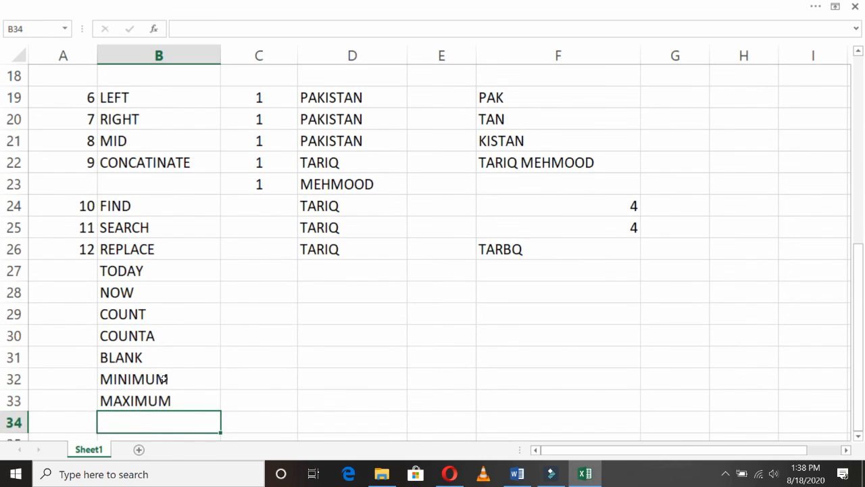
pyautogui.press('Up')
pyautogui.press('Up')
pyautogui.press('Up')
pyautogui.press('Up')
pyautogui.press('Up')
pyautogui.press('Up')
pyautogui.press('Up')
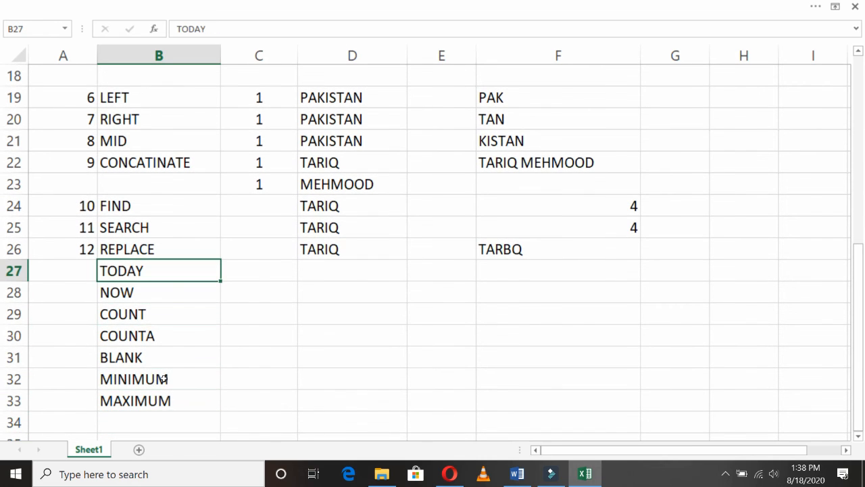